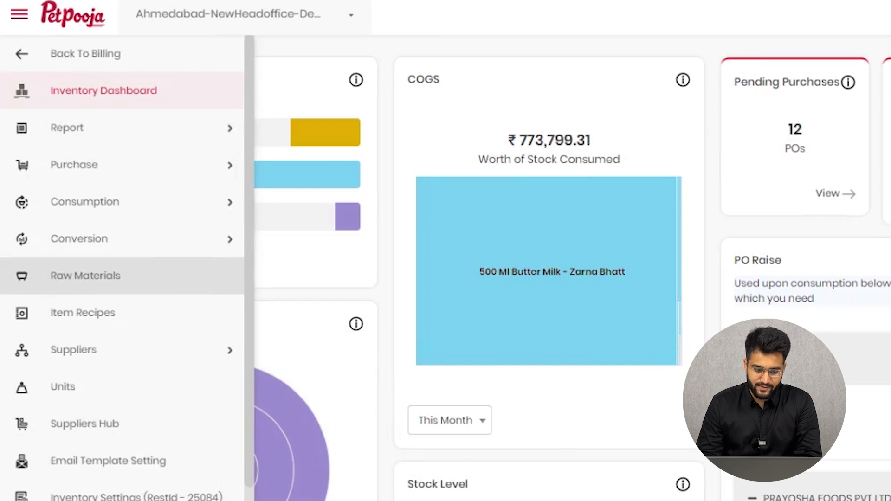
Open the raw materials list from the inventory section
left_click(73, 278)
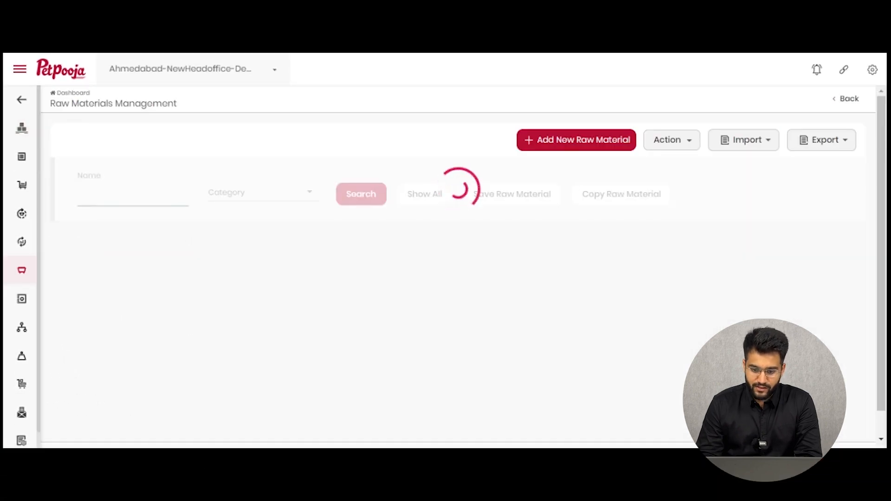
scroll(61, 274, "down", 2)
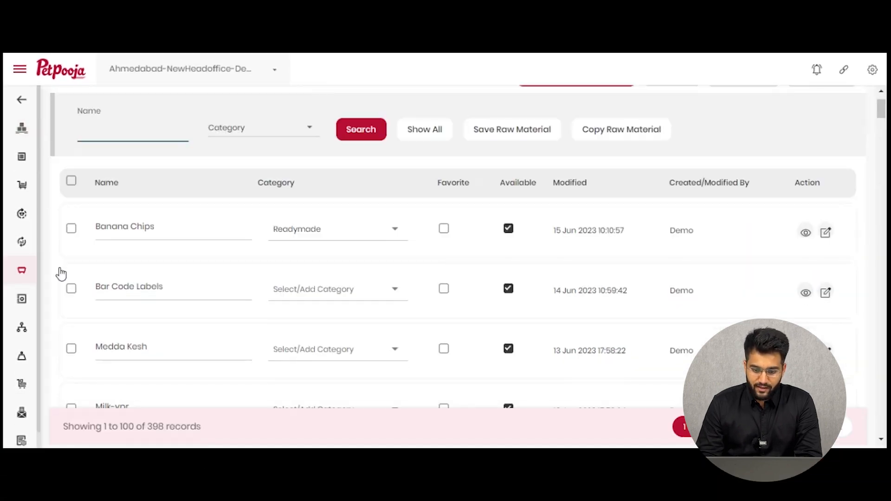
scroll(61, 274, "up", 2)
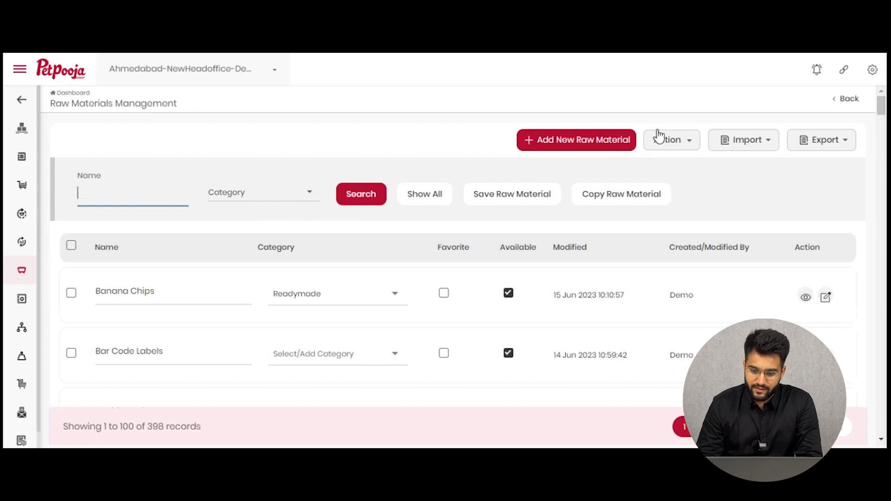
Review the bulk action, import and export options available for raw materials
left_click(677, 139)
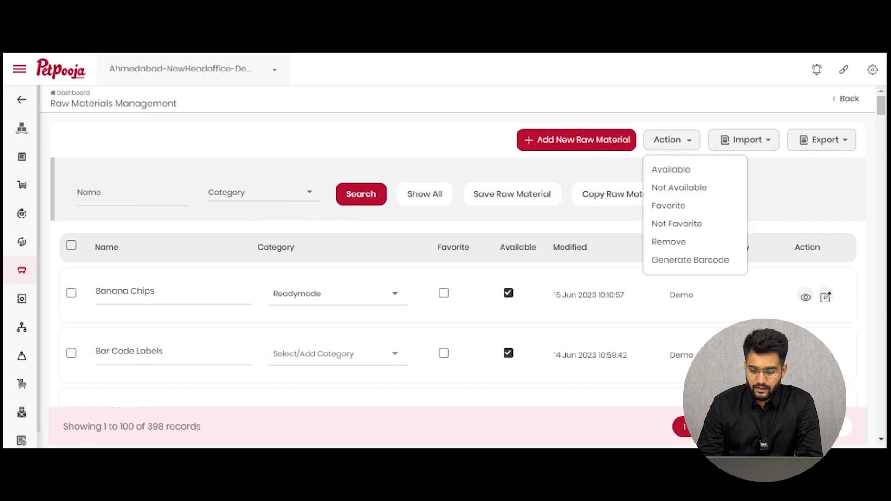
left_click(766, 144)
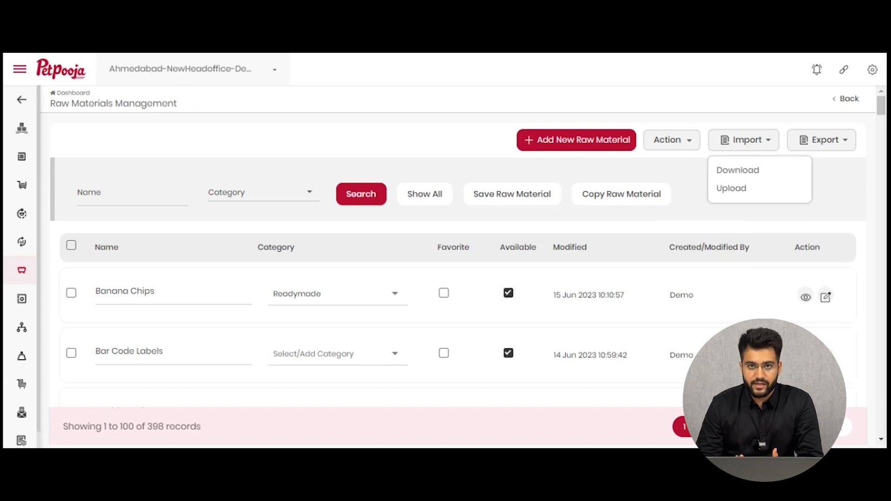
left_click(830, 143)
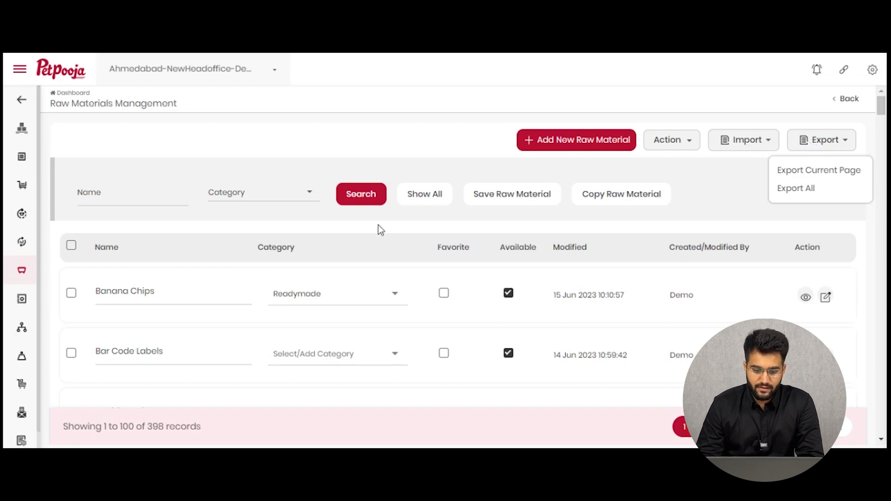
left_click(136, 198)
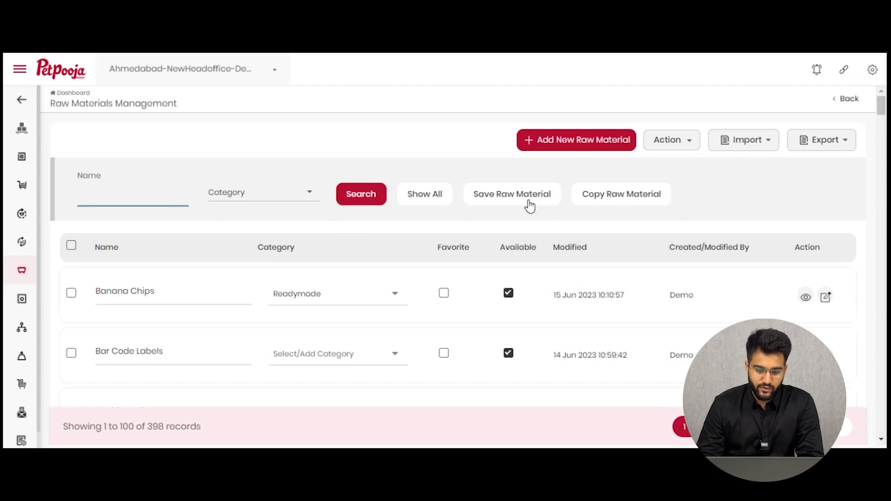
Select all listed raw materials, clear that selection, and view the category choices for Banana Chips
scroll(529, 205, "down", 1)
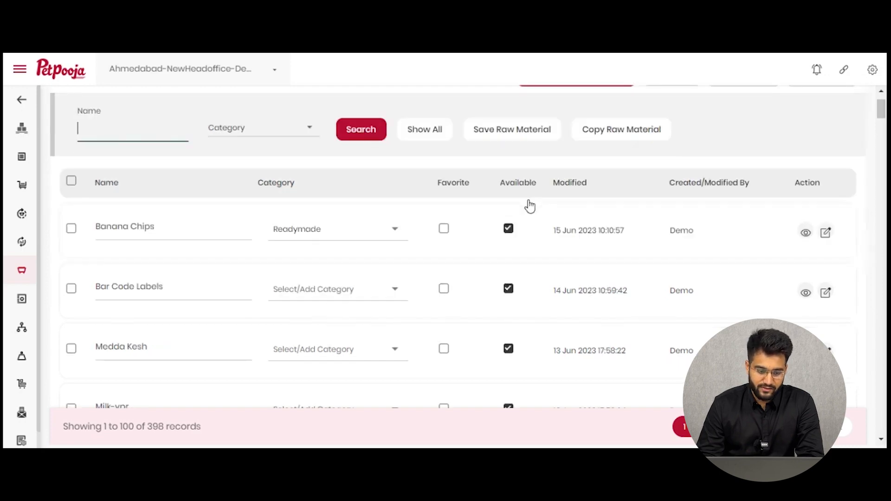
left_click(71, 181)
left_click(71, 181)
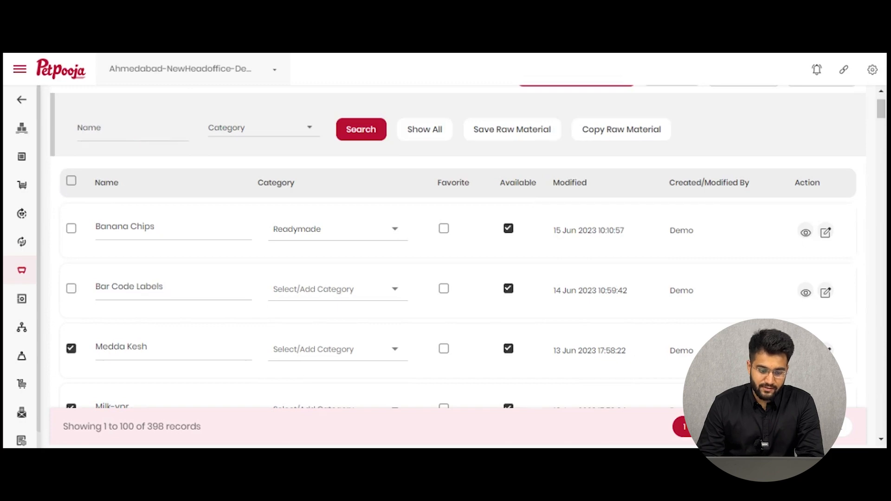
left_click(367, 230)
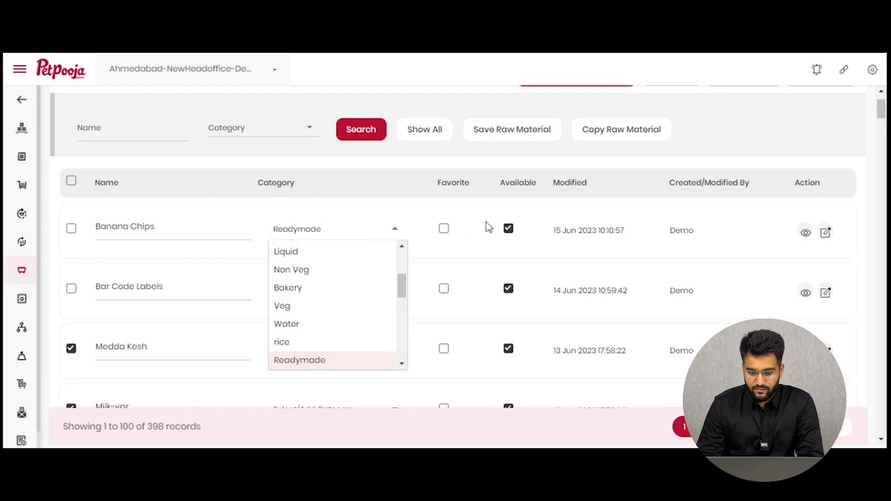
View the full raw material details of Banana Chips, close them, and open its edit form
left_click(805, 233)
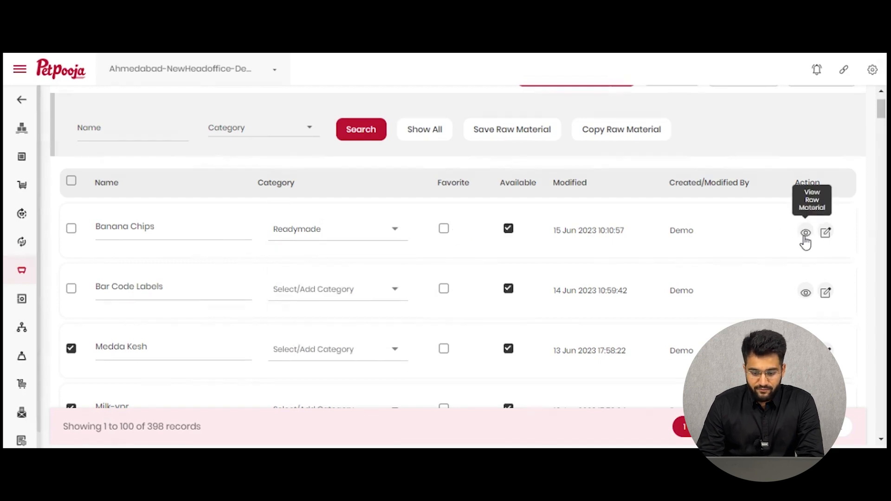
left_click(804, 236)
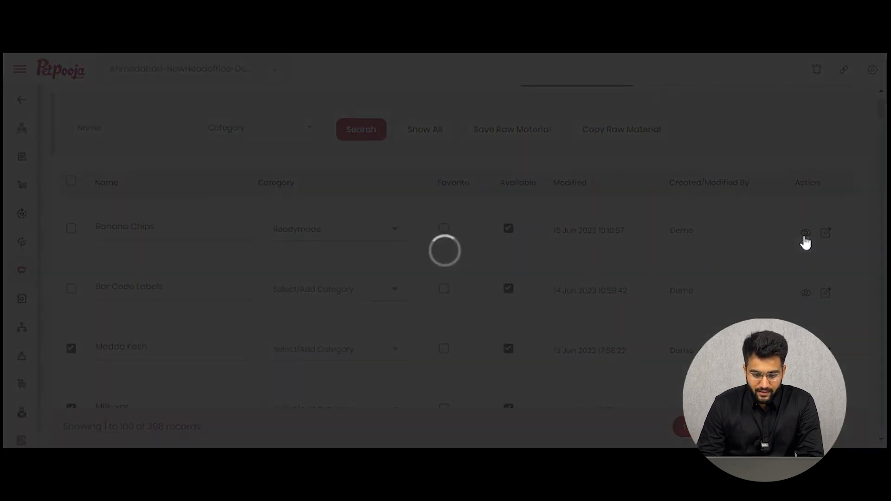
scroll(380, 265, "down", 2)
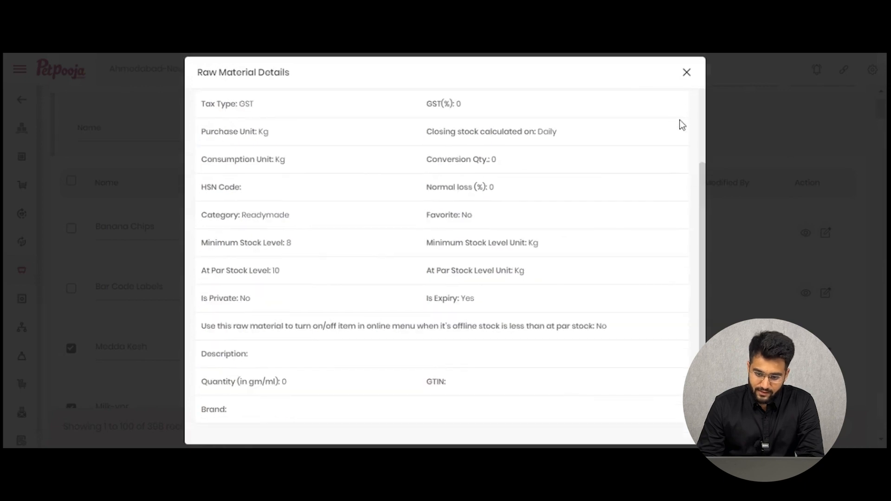
left_click(687, 78)
left_click(828, 239)
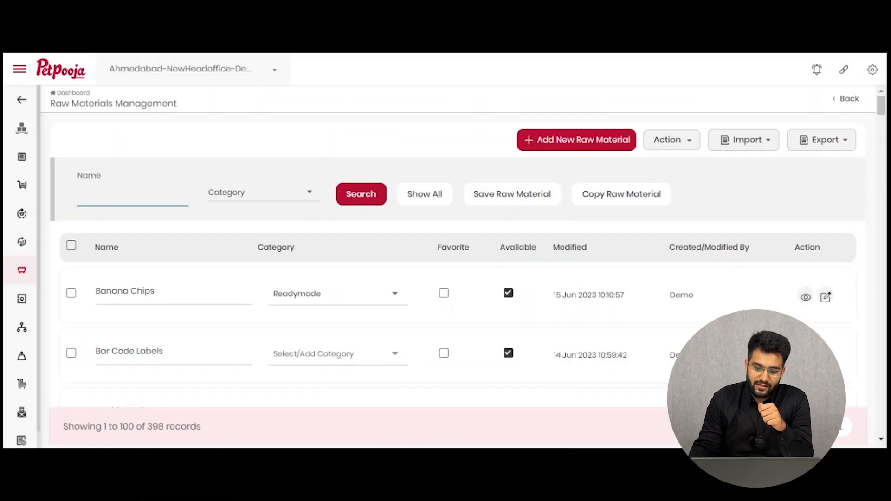
Start a new raw material named Chikoo with the description Premium
left_click(575, 145)
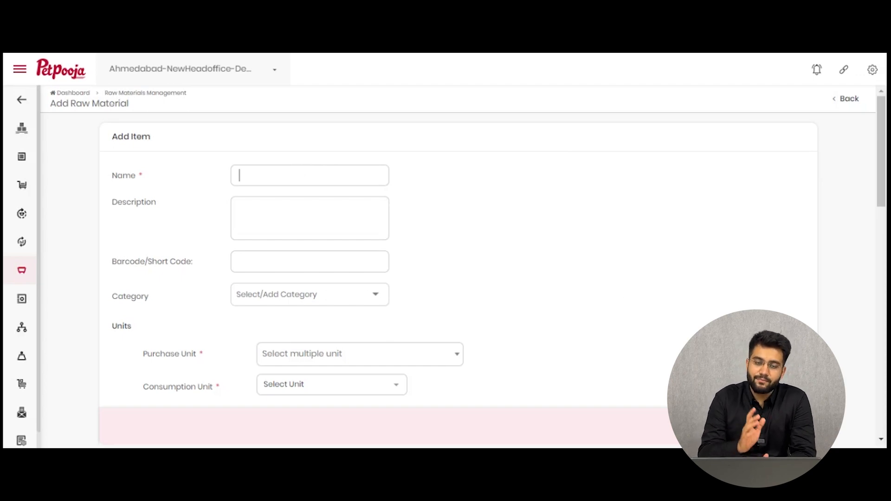
type("CHikoo")
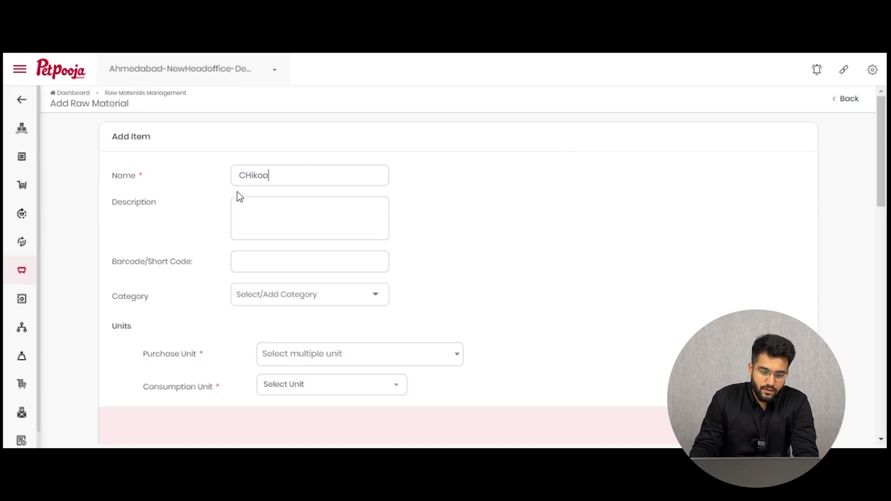
key("Left")
key("Left")
key("Left")
key("Left")
key("Left")
key("Delete")
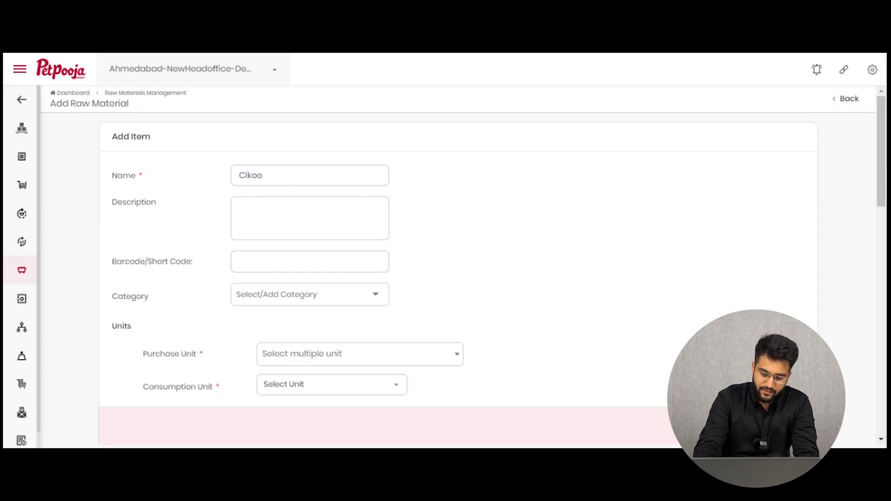
type("h")
key("Tab")
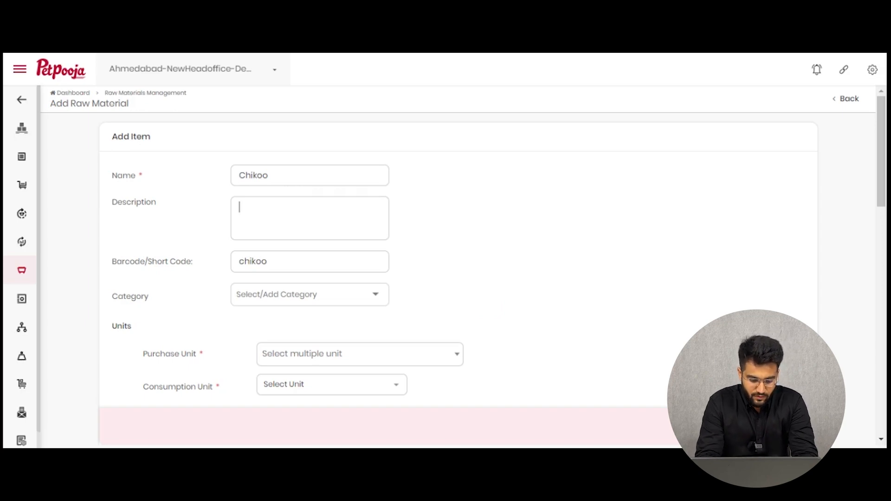
type("Premium")
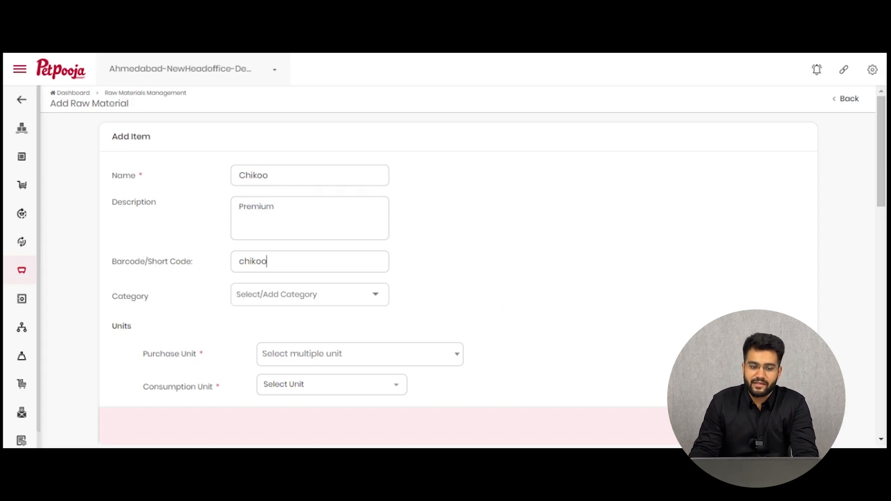
left_click_drag(268, 261, 221, 265)
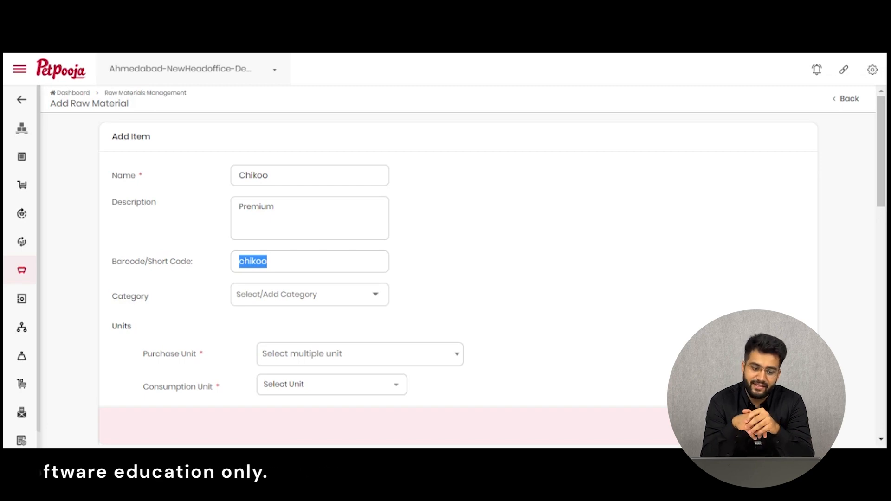
Search the existing categories for Fruits and assign that category to the new raw material
left_click(299, 295)
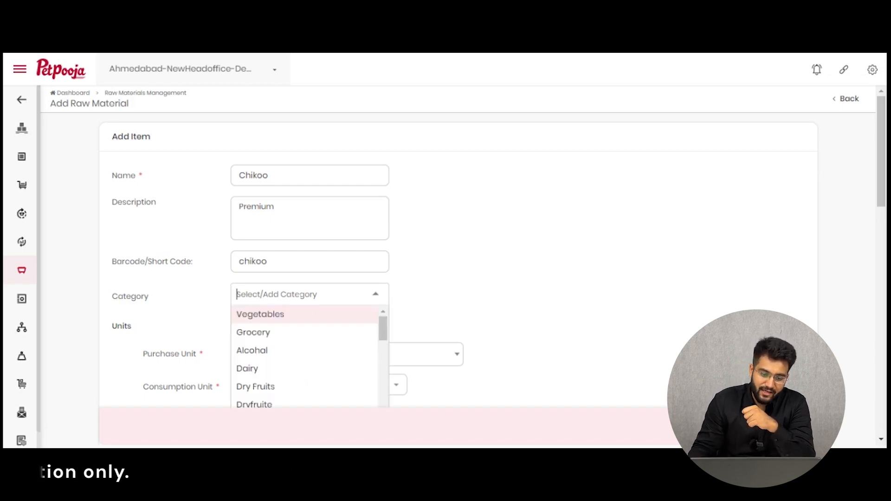
scroll(414, 246, "down", 1)
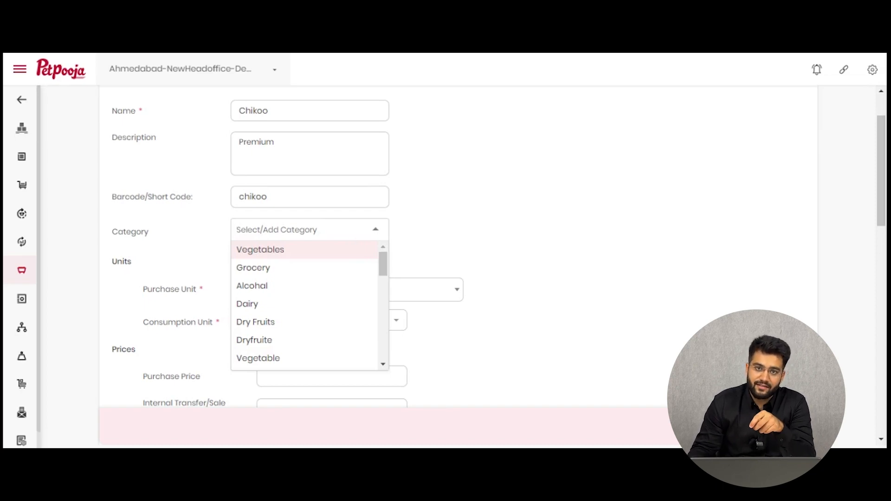
scroll(285, 325, "down", 1)
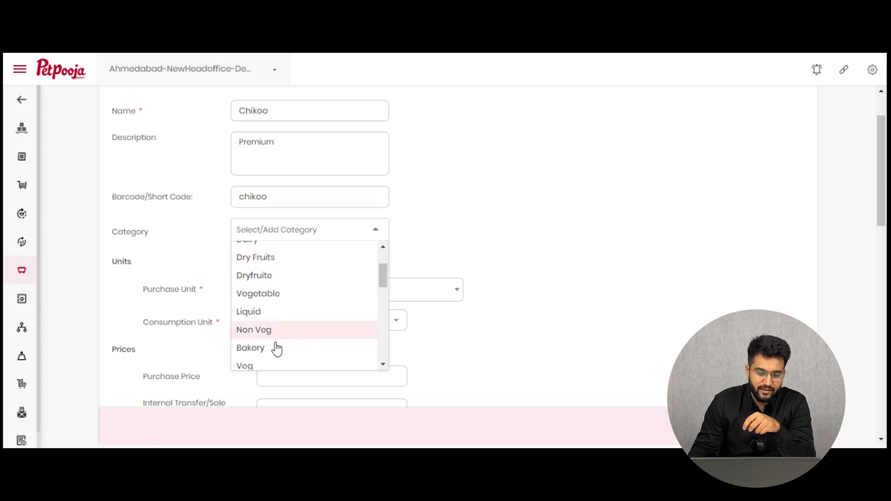
type("frui")
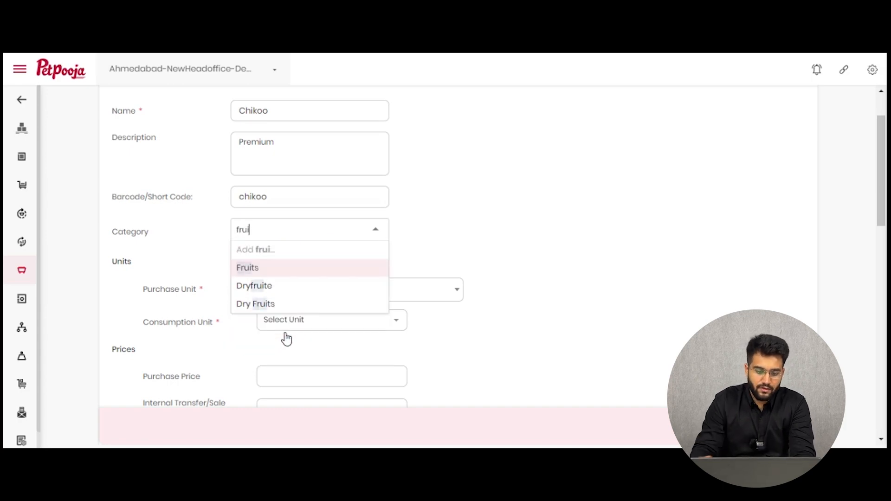
left_click(270, 272)
Replace the raw material's category with a newly added category named Seasonal Fruits
left_click(307, 235)
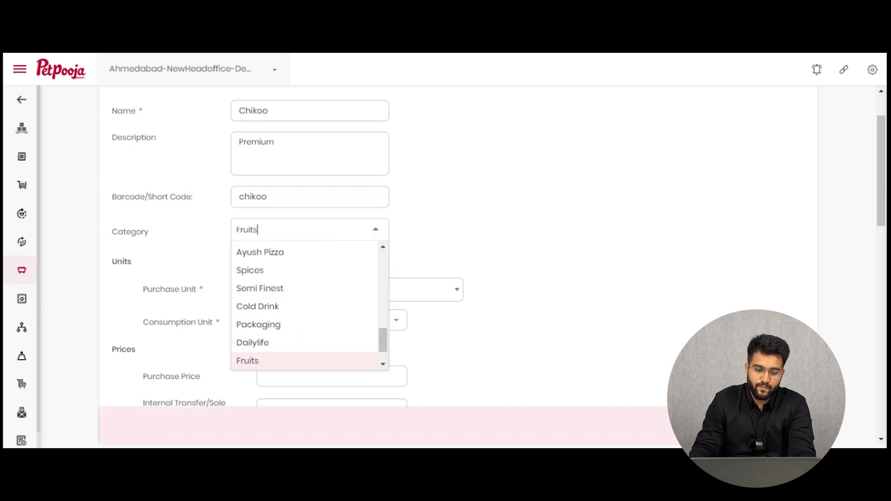
key("BackSpace")
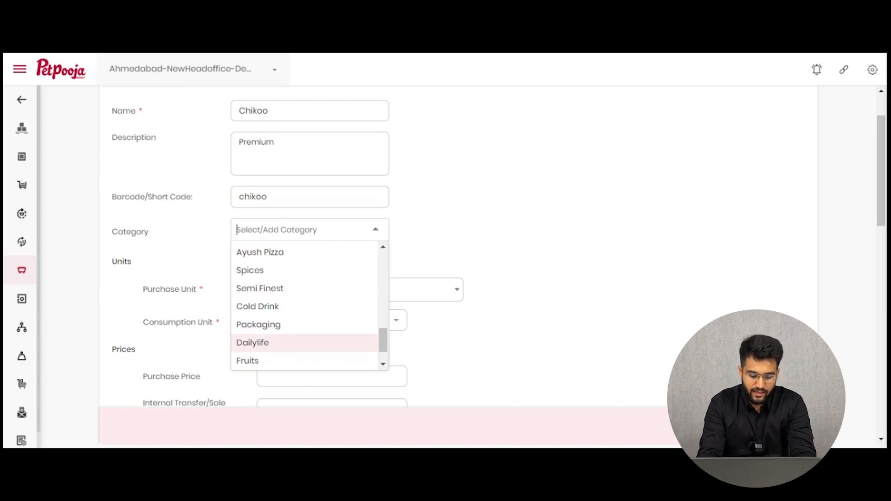
type("Seasonal")
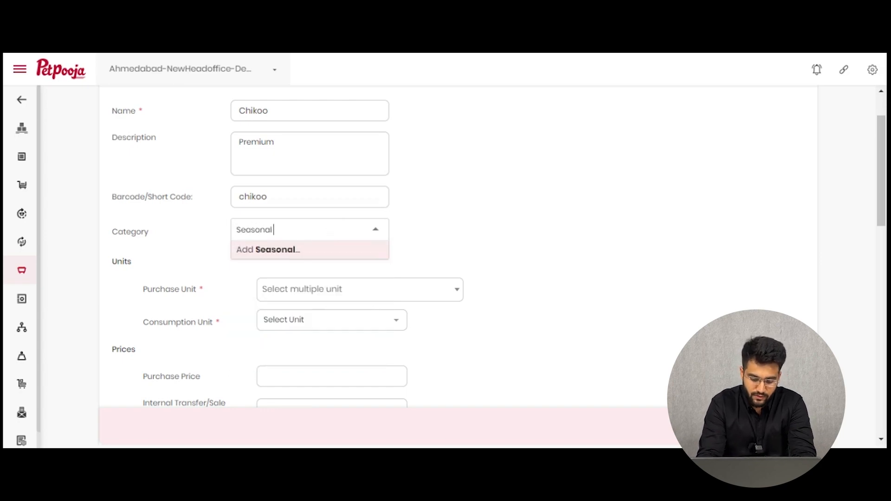
type(" Fruits")
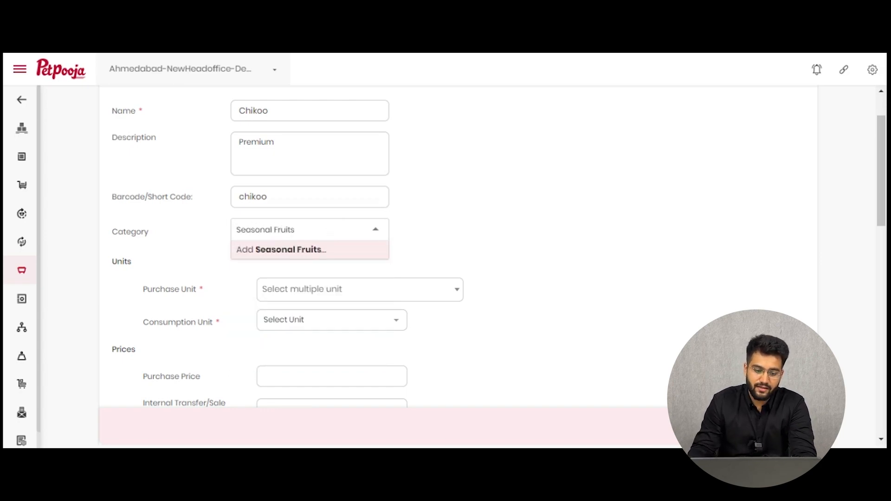
left_click(369, 256)
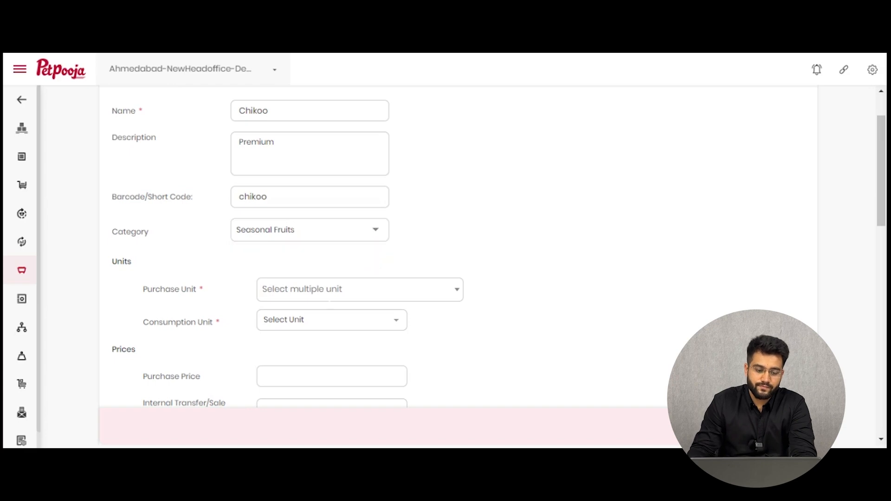
Set the raw material's purchase unit to Kg and its consumption unit to Piece
scroll(367, 255, "down", 3)
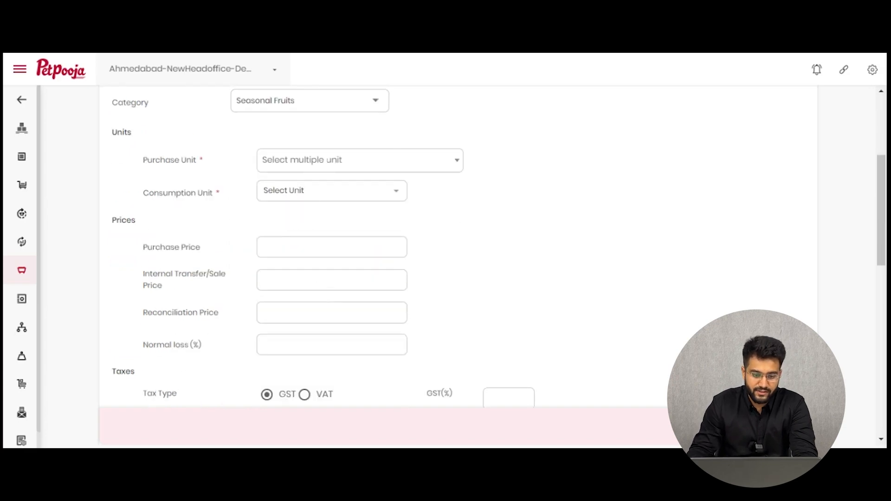
left_click(360, 160)
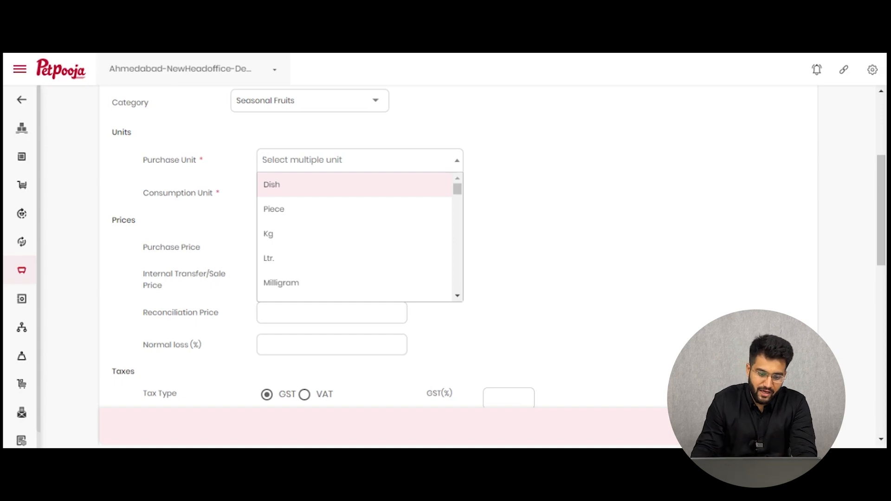
left_click(314, 234)
left_click(317, 190)
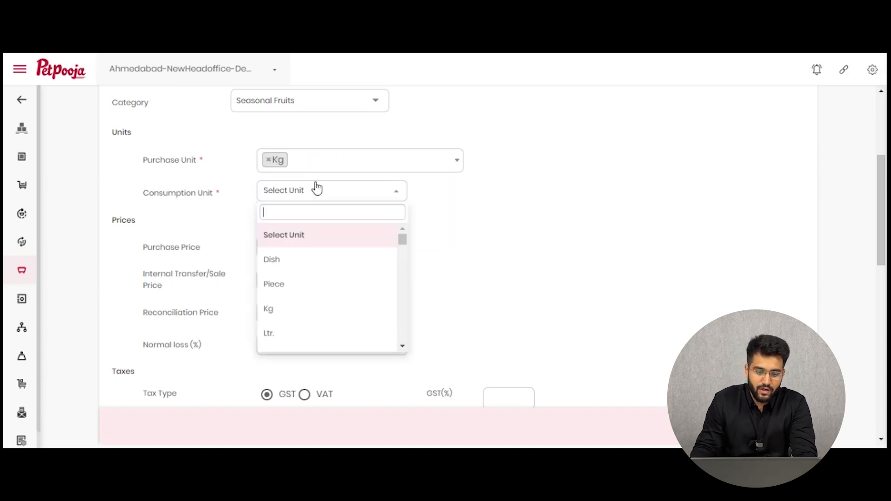
left_click(308, 284)
Set the raw material's purchase price to 100
scroll(218, 204, "down", 3)
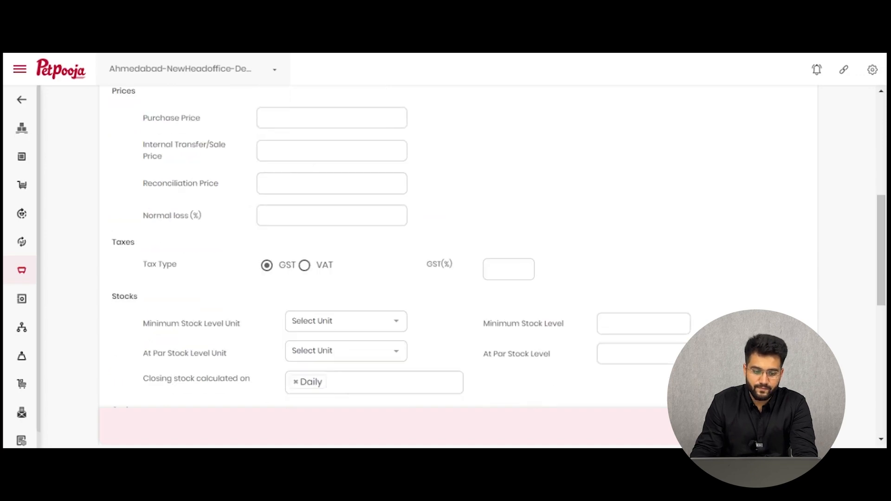
scroll(218, 205, "up", 2)
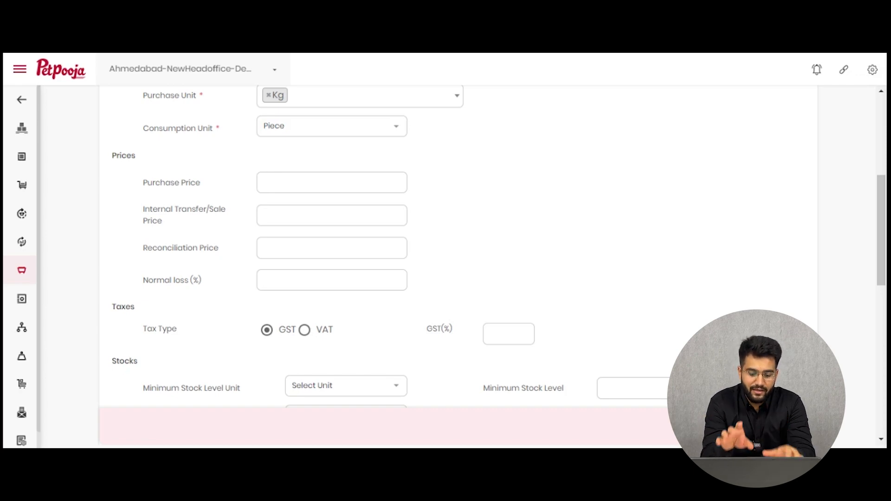
type("100")
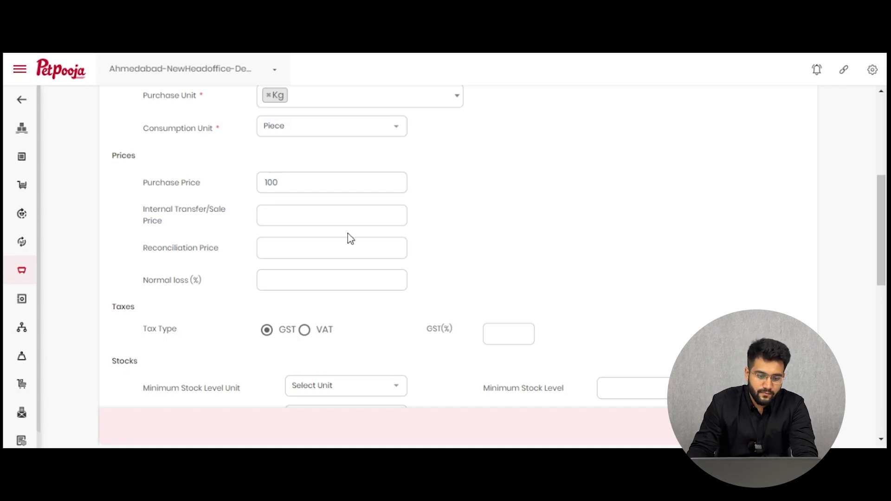
Set the raw material's internal transfer/sale price to 110
scroll(350, 238, "down", 1)
left_click(325, 153)
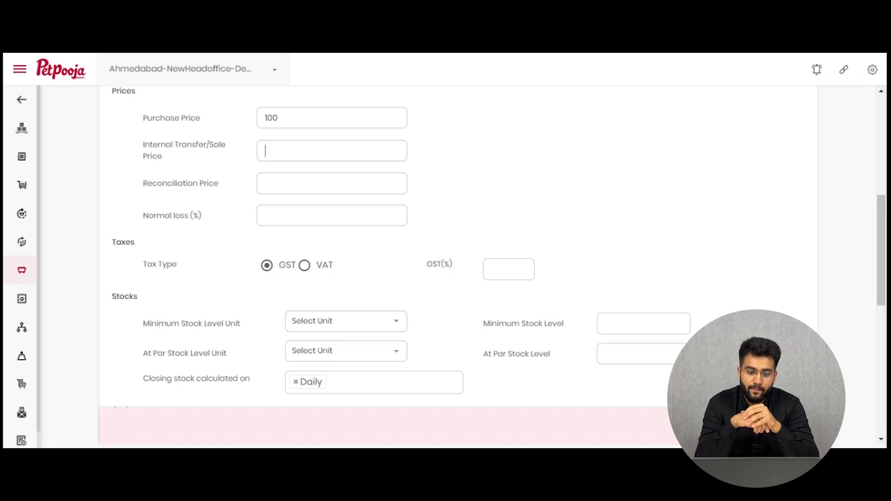
type("110")
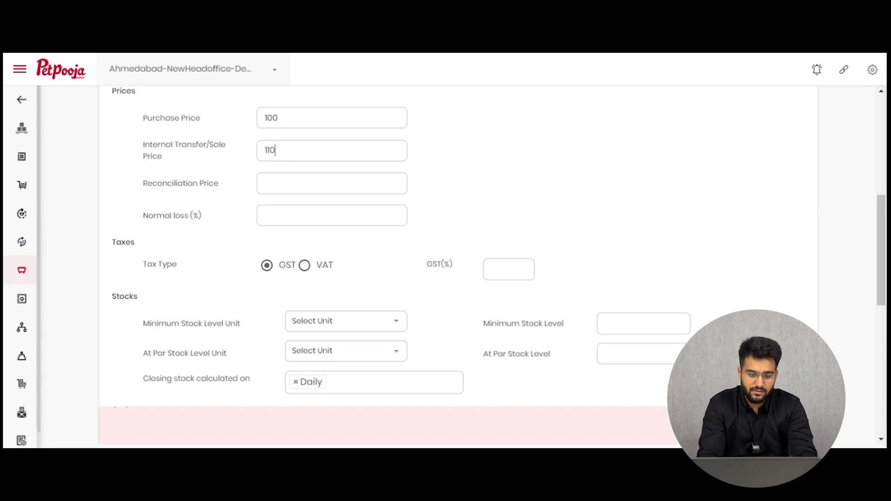
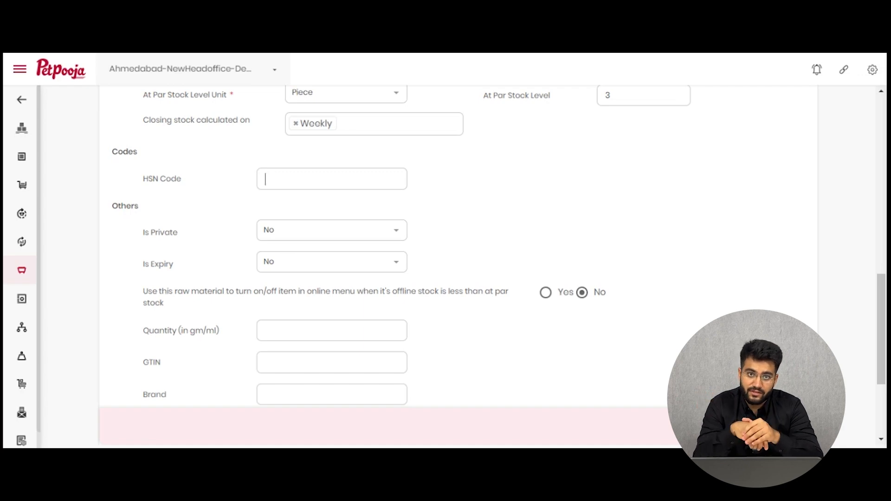
Enter 1234 as the raw material's HSN code and set Is Private to Yes
type("1234")
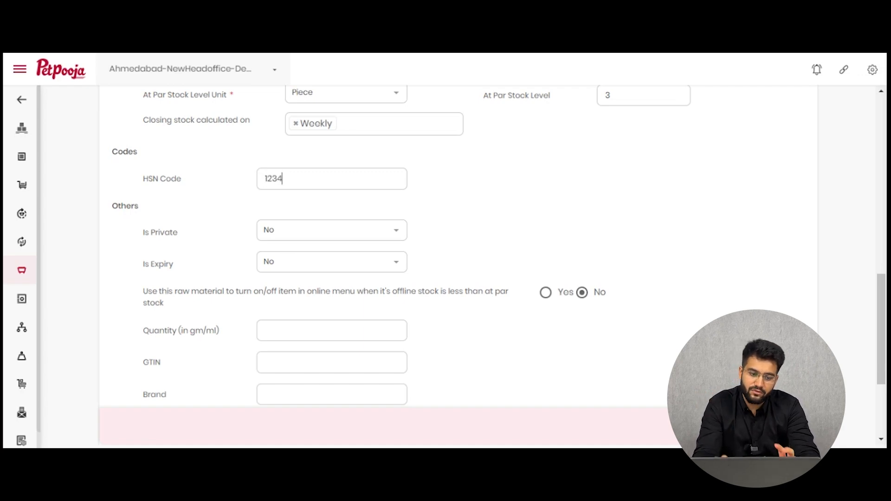
scroll(302, 246, "down", 2)
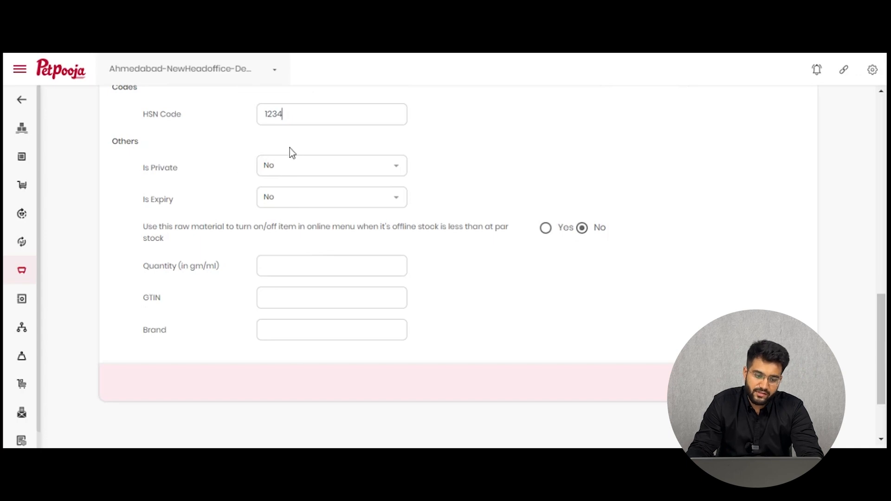
left_click(299, 167)
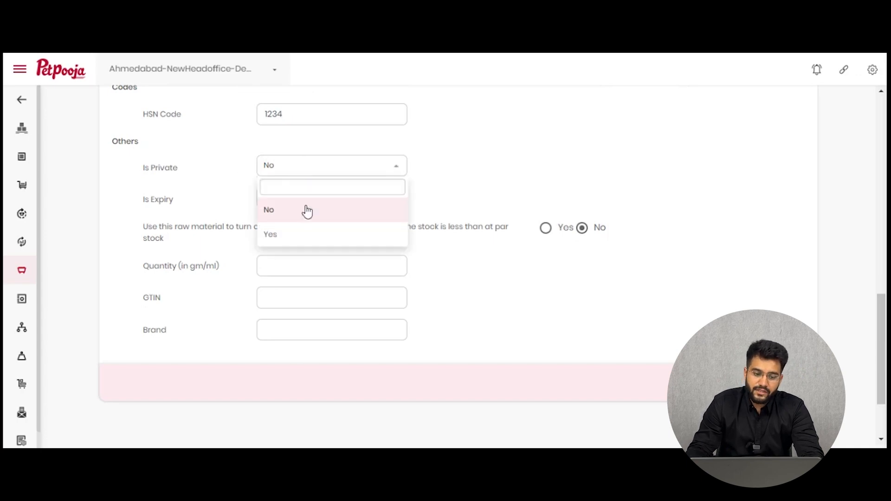
left_click(302, 235)
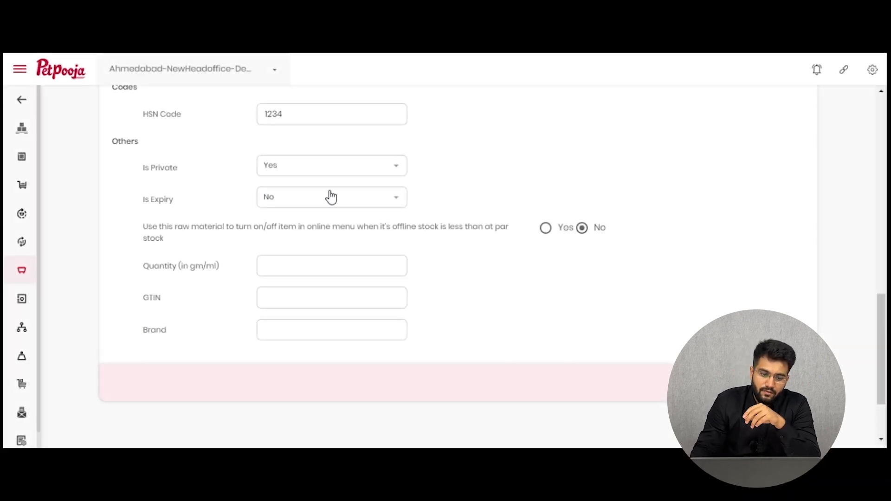
Set Is Expiry to Yes and enable turning the online menu item on/off when offline stock is below at par stock
left_click(330, 197)
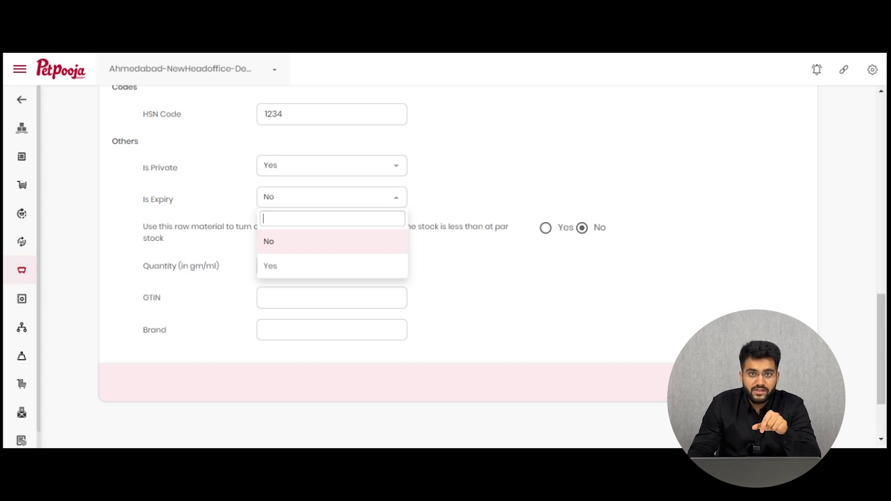
left_click(334, 271)
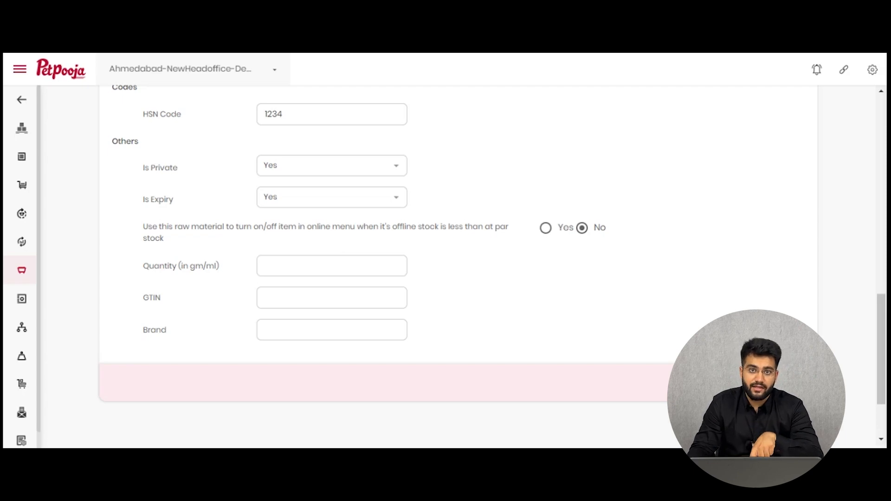
left_click(545, 227)
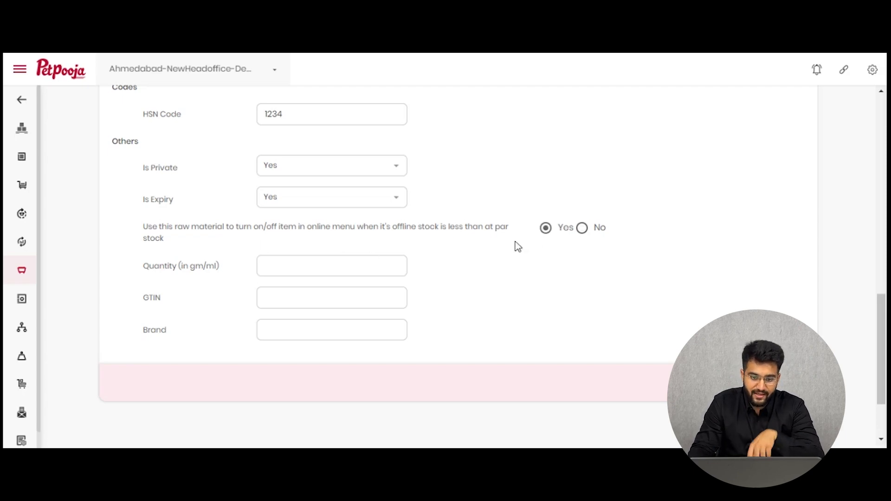
Leave the quantity, GTIN and brand fields empty and save the new raw material
scroll(197, 284, "down", 2)
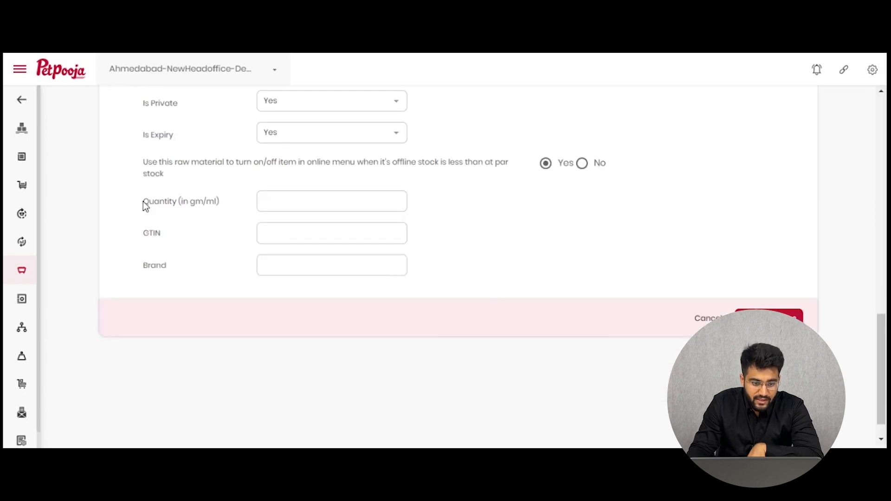
left_click_drag(142, 201, 220, 271)
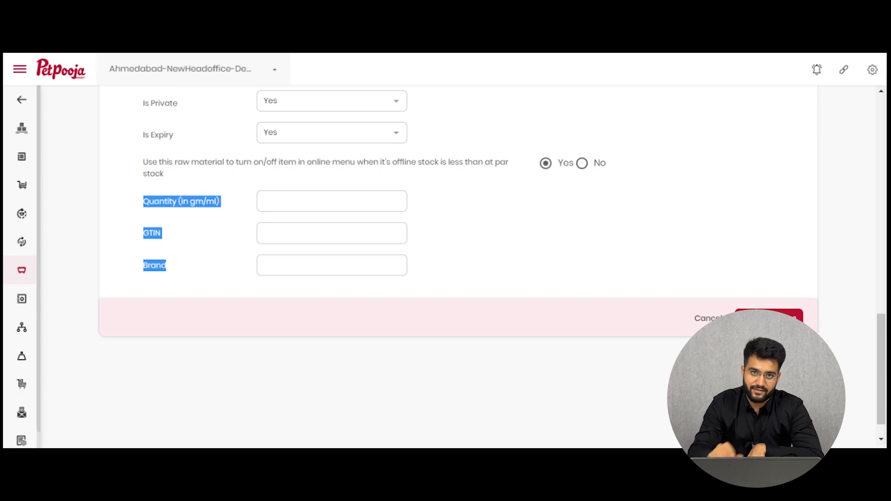
left_click(321, 201)
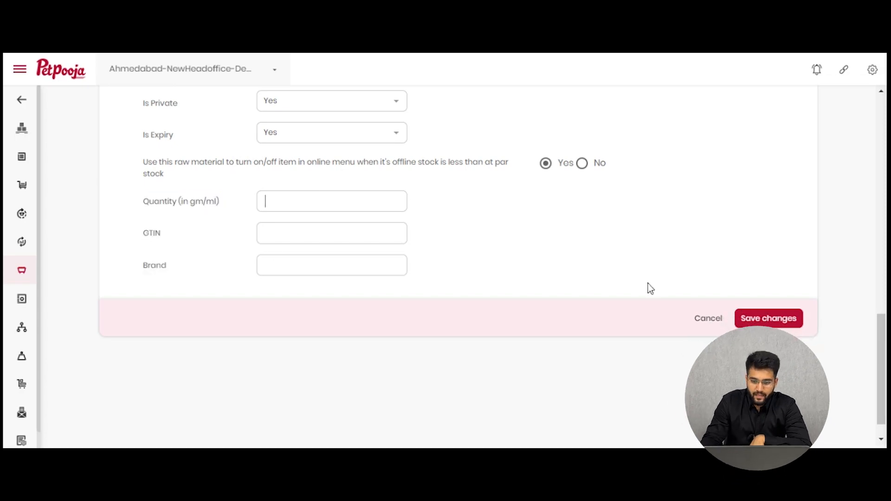
left_click(758, 320)
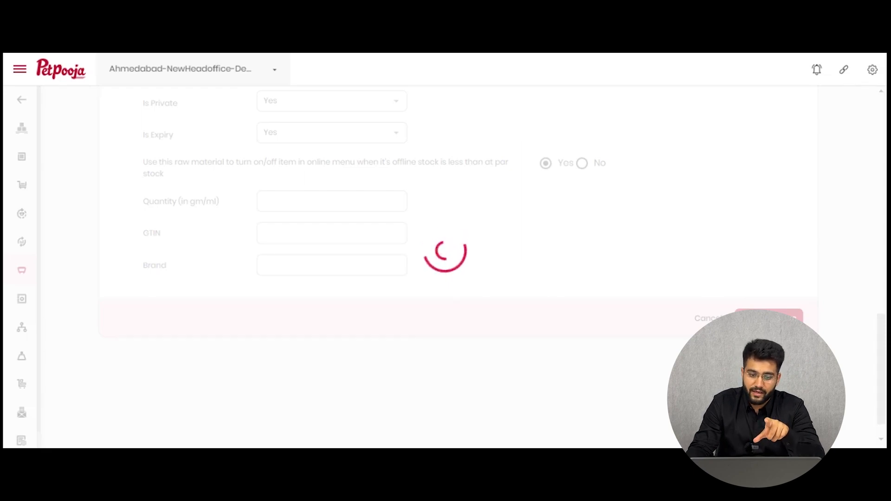
Define Chikoo's unit conversion as Kg equal to 10 Piece and save the unit conversion
scroll(432, 291, "down", 3)
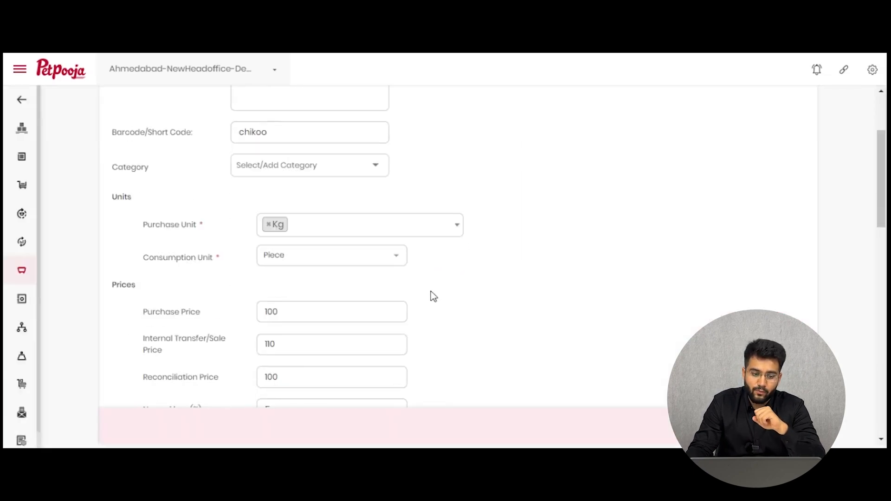
scroll(431, 295, "down", 3)
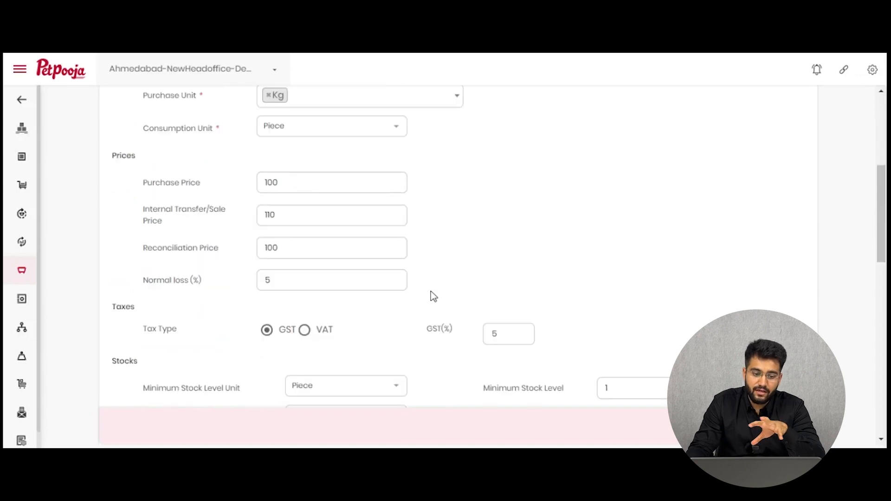
scroll(430, 291, "down", 10)
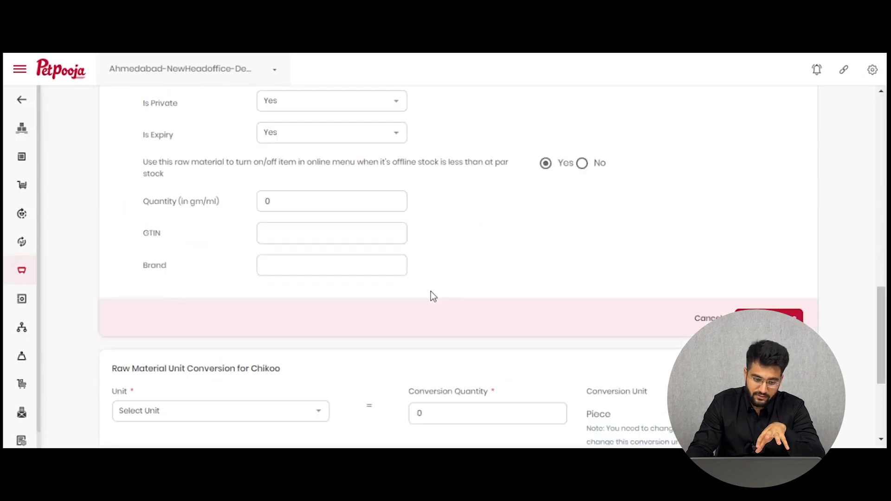
scroll(430, 291, "down", 4)
left_click(299, 236)
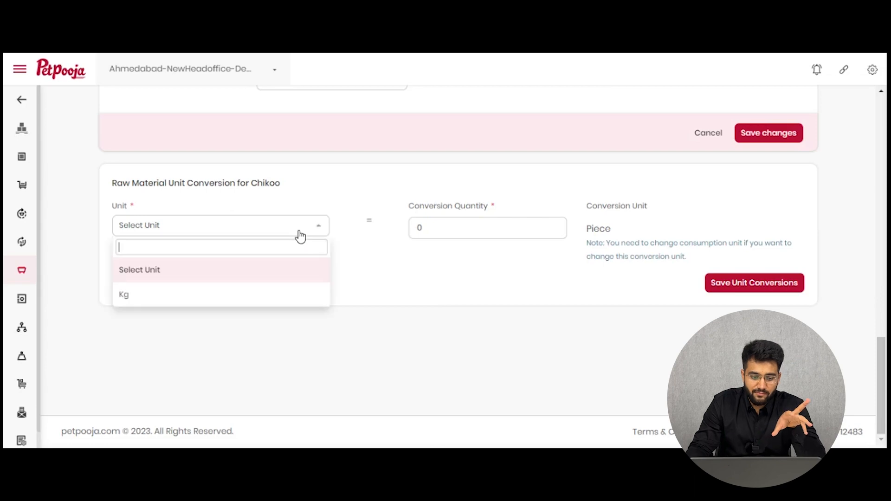
left_click(181, 294)
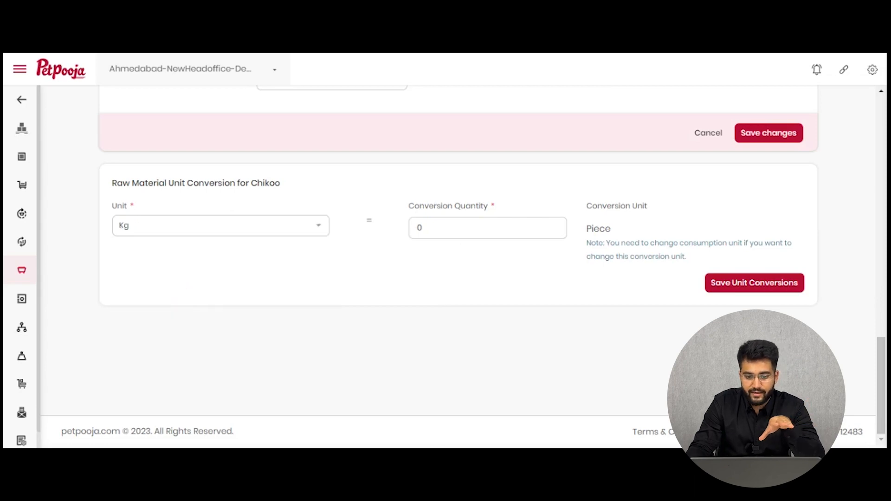
left_click(423, 227)
key("ctrl+a")
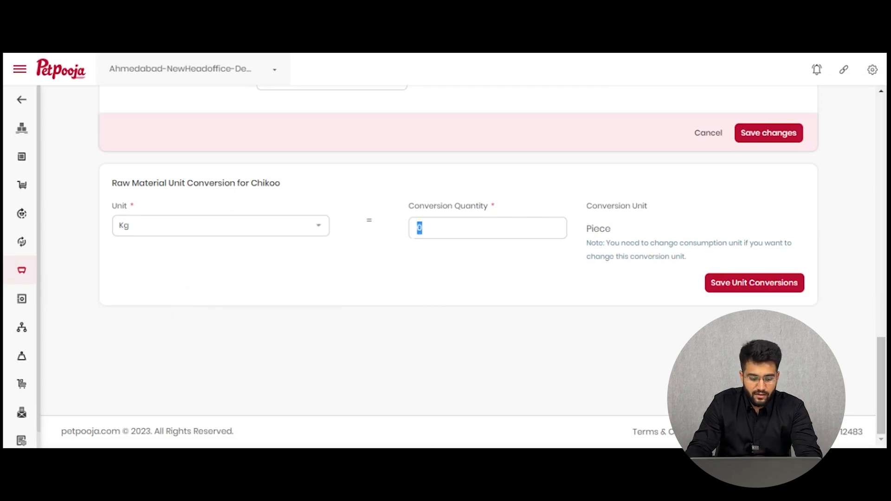
type("6")
key("BackSpace")
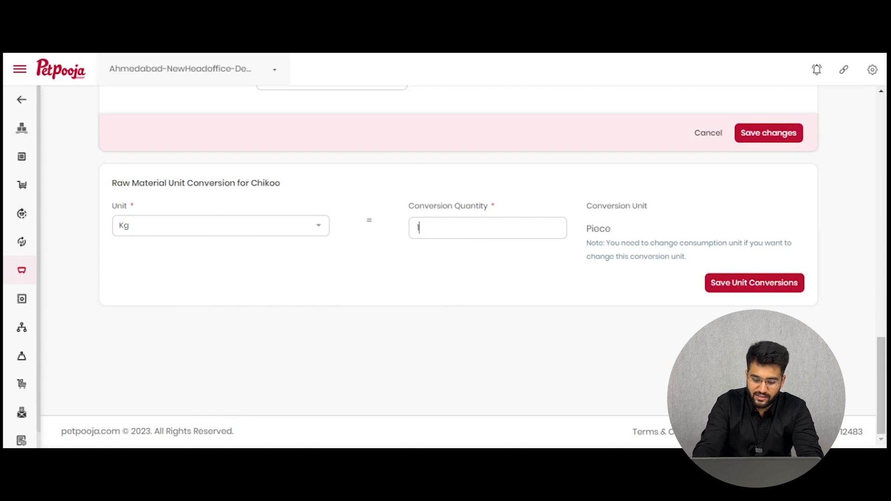
type("10")
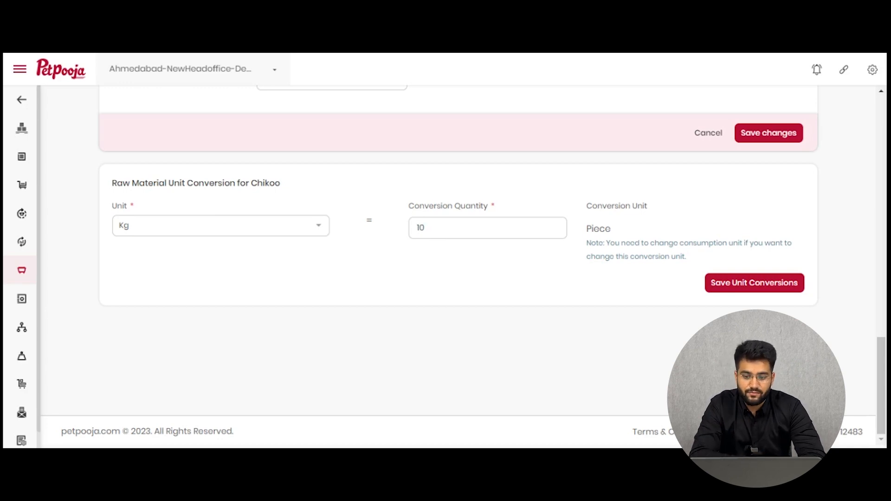
left_click(724, 284)
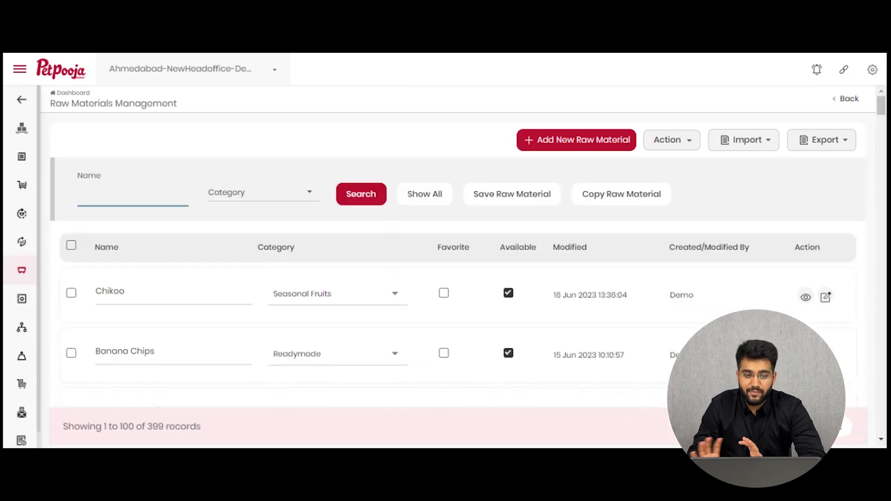
Check the Chikoo entry's name, category and modification details in the raw materials list
scroll(154, 307, "down", 2)
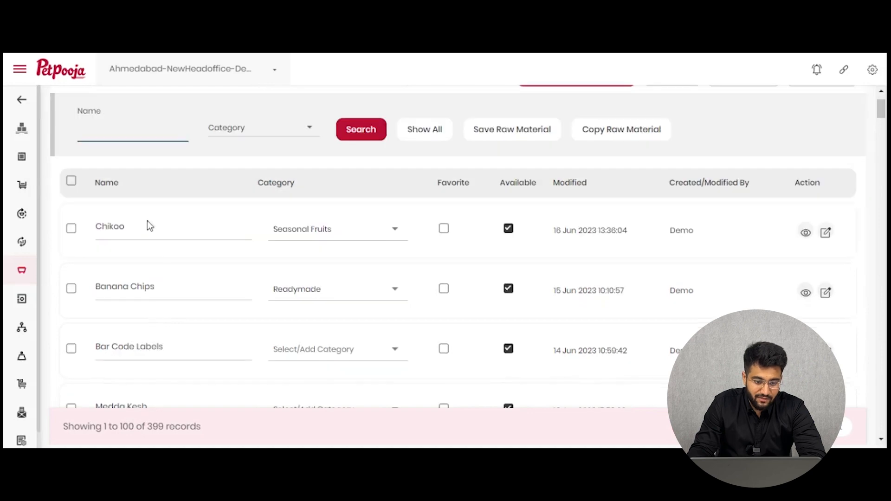
left_click_drag(95, 226, 780, 250)
left_click(779, 252)
scroll(780, 251, "up", 2)
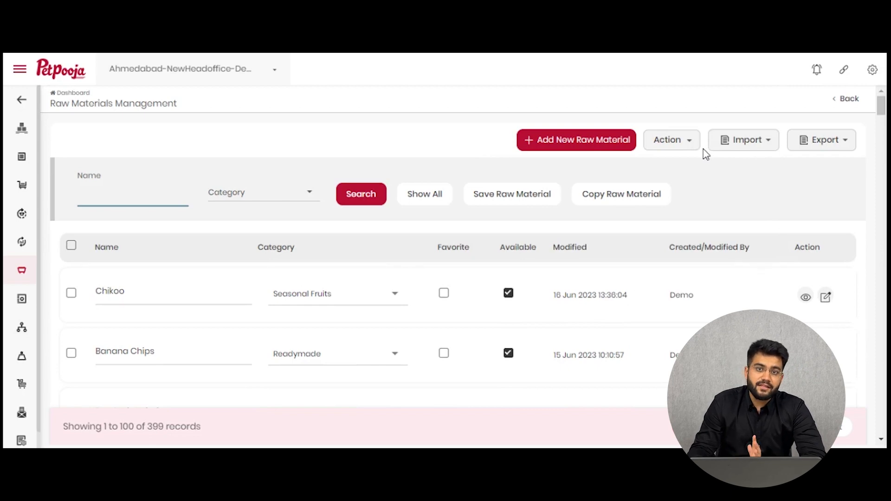
Download the raw materials import template and fit all columns of the opened CSV sheet to their contents
left_click(752, 148)
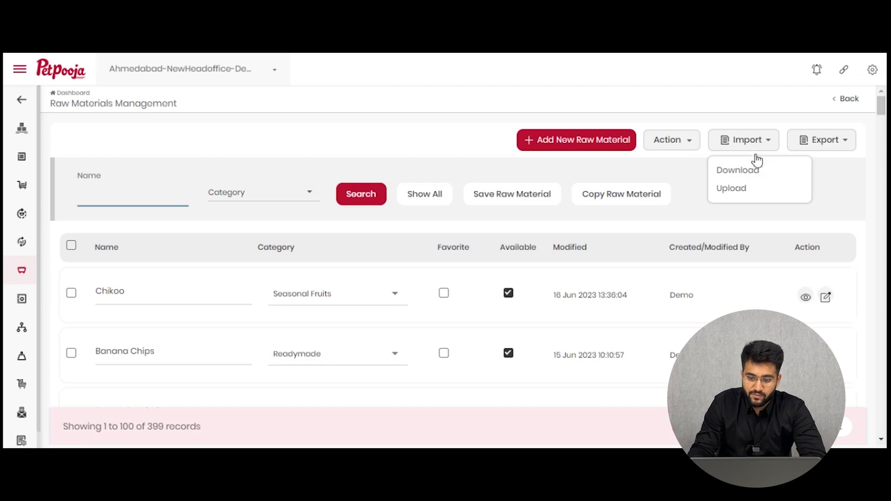
left_click(756, 176)
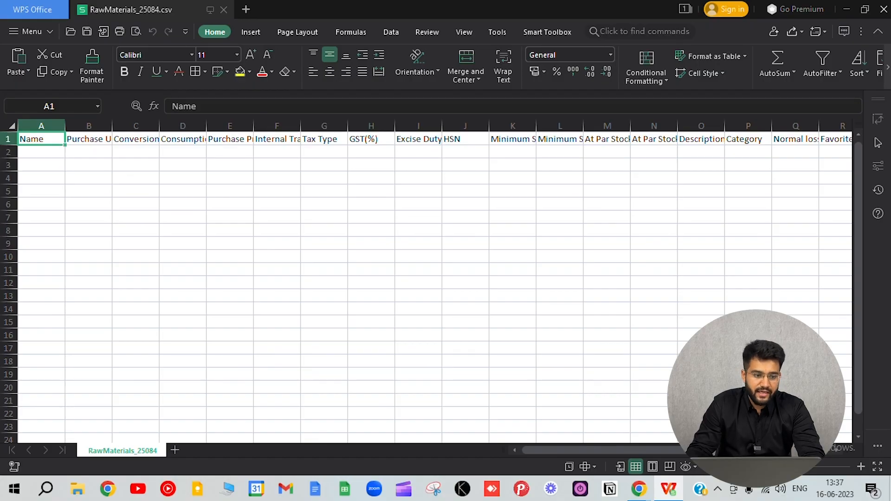
key("ctrl+a")
key("alt+h")
key("o")
key("i")
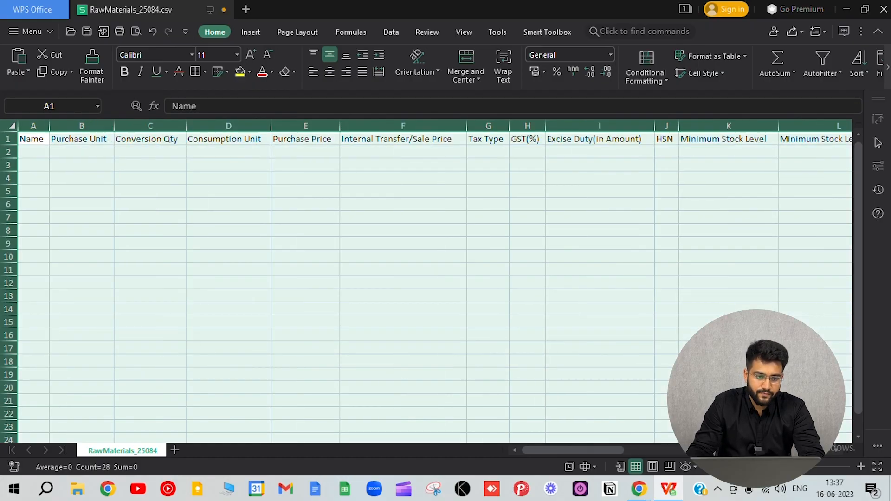
left_click(150, 164)
key("ctrl+Home")
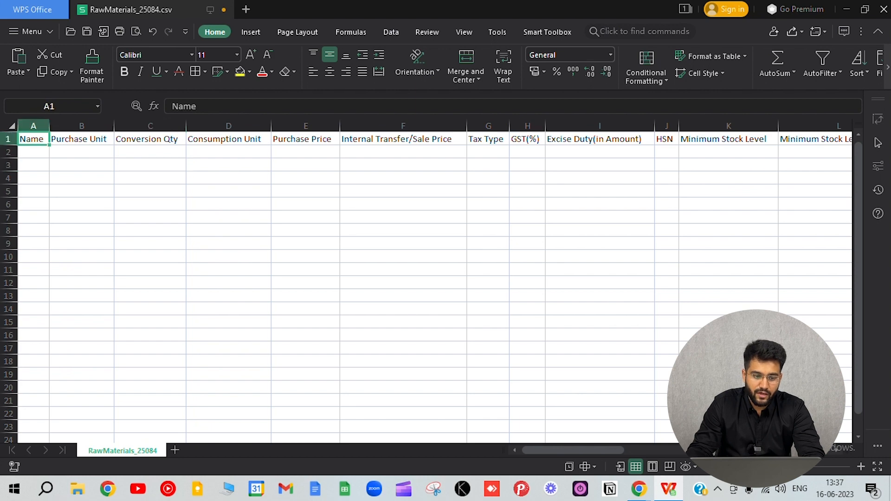
Examine the column headings of the import template, from Name through to the last column
key("shift+Right")
key("shift+Right")
key("shift+Right")
key("shift+Right")
key("shift+Right")
key("shift+Right")
key("shift+Right")
key("shift+Right")
key("shift+Right")
key("shift+Right")
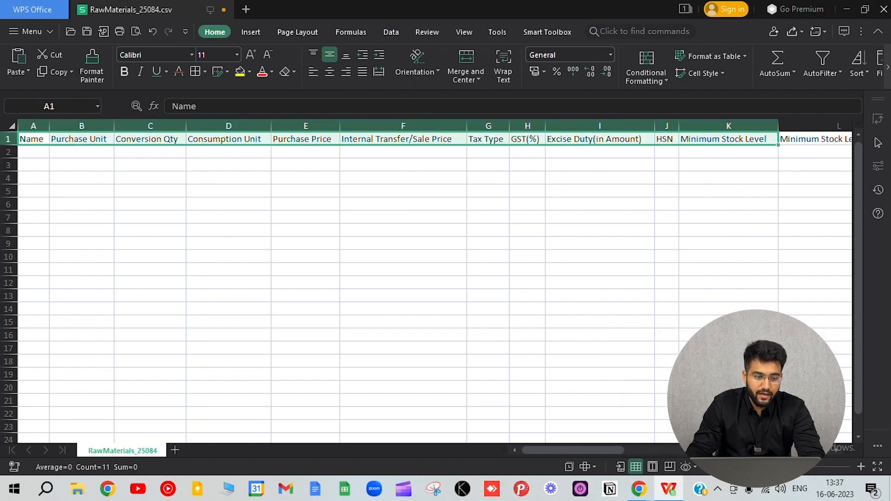
left_click(81, 152)
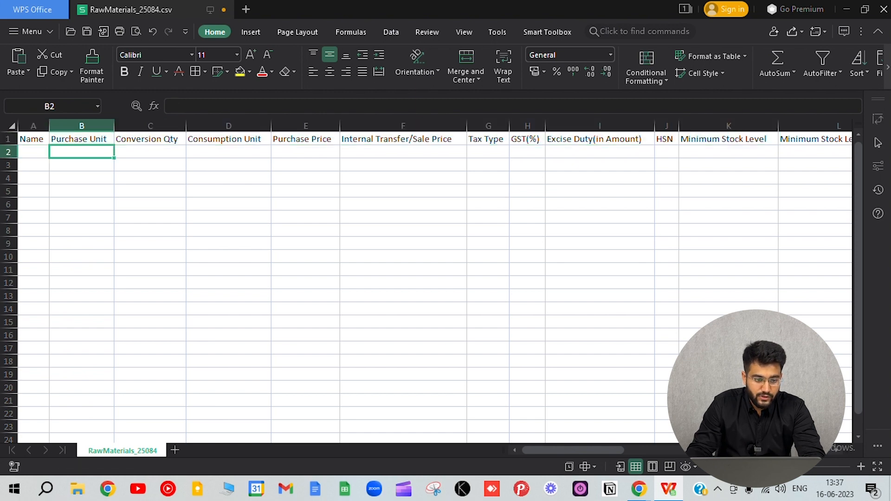
left_click(35, 154)
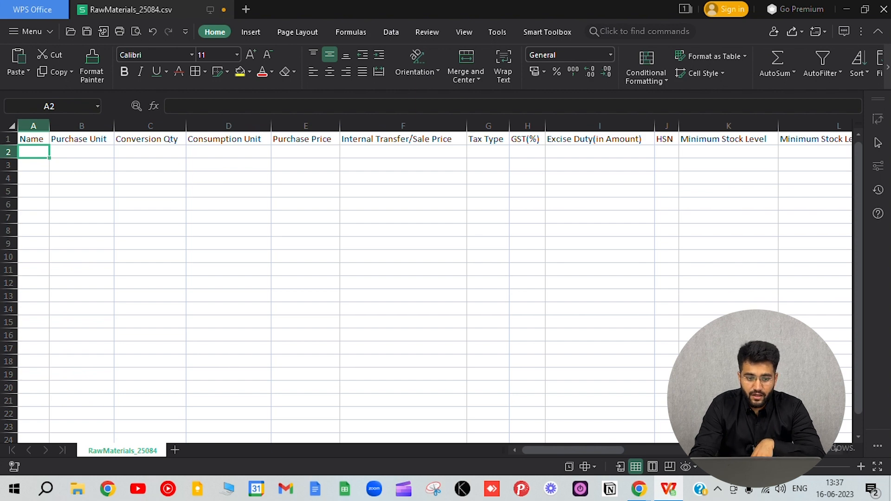
key("Right")
key("Right")
key("Right")
key("Right")
key("Right")
key("Right")
key("Right")
key("Right")
key("Right")
key("Right")
key("Right")
key("Right")
key("Right")
key("Right")
key("Right")
key("Right")
key("Right")
key("Right")
key("Right")
key("Right")
key("Right")
key("Right")
key("Right")
key("Right")
key("Right")
key("Right")
key("Right")
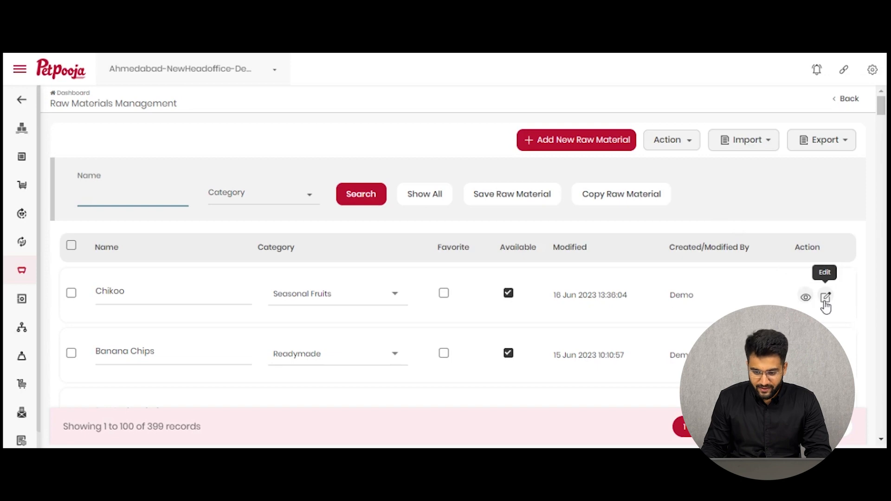
Open the Banana Chips raw material for editing from the raw materials list
scroll(826, 304, "down", 1)
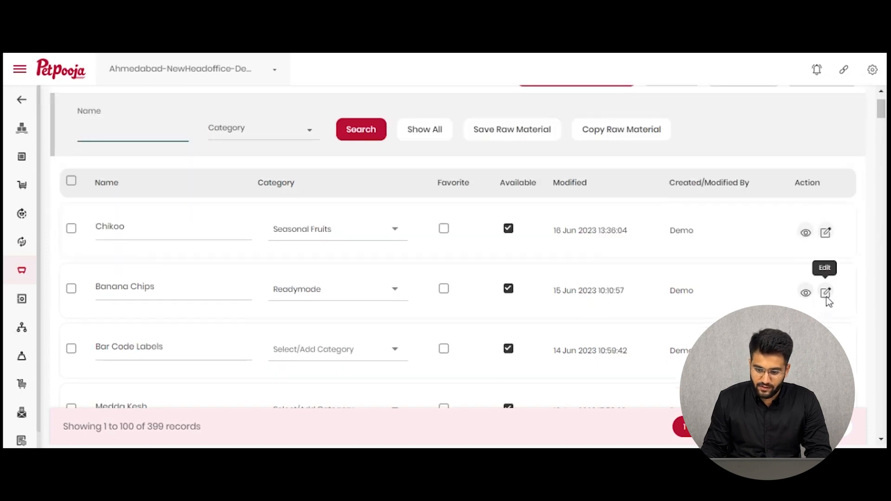
left_click(826, 293)
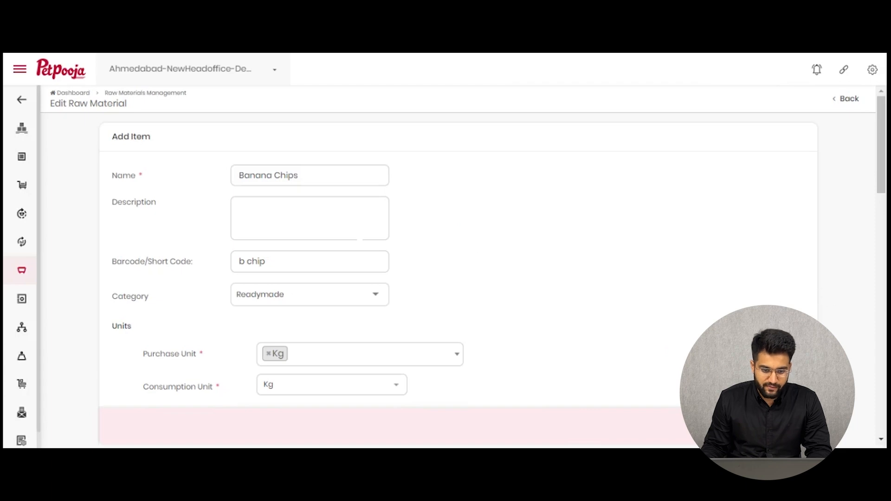
Review the Banana Chips details down to the Others section and save the raw material's changes
scroll(773, 298, "down", 4)
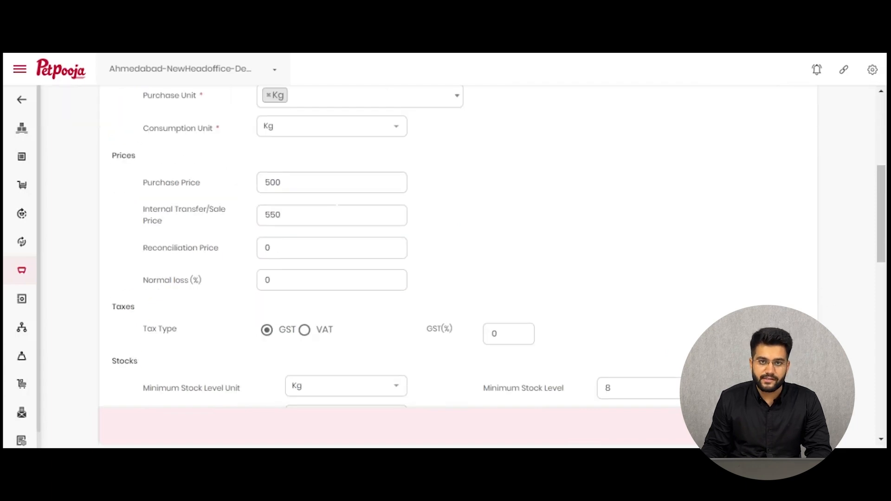
scroll(457, 246, "down", 2)
scroll(565, 266, "down", 4)
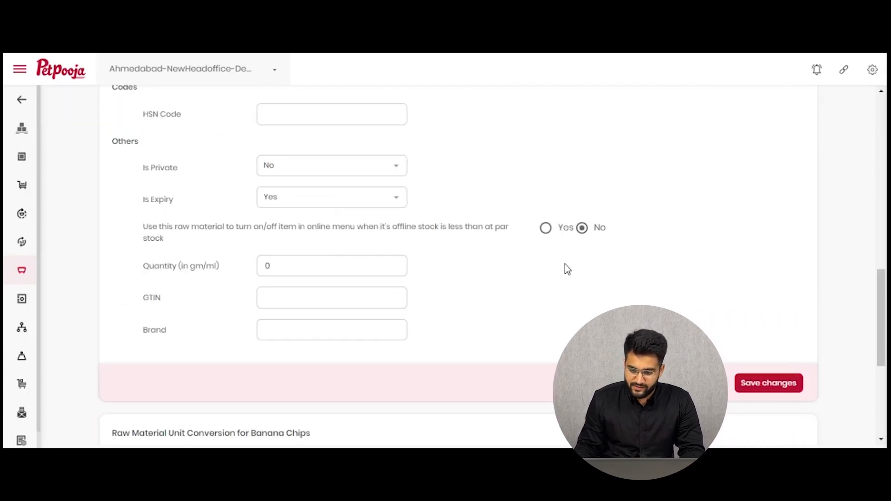
left_click(788, 383)
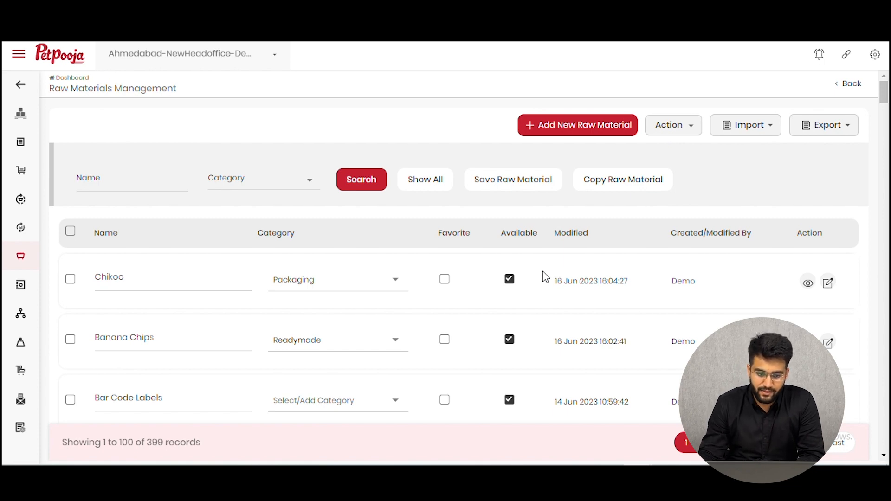
Mark Chikoo as not available in the raw materials list and save the raw materials
scroll(528, 303, "down", 3)
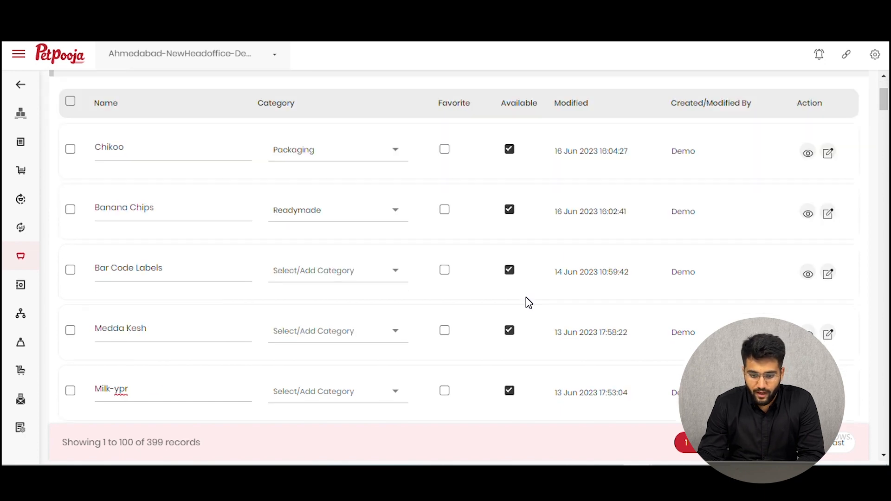
left_click(510, 155)
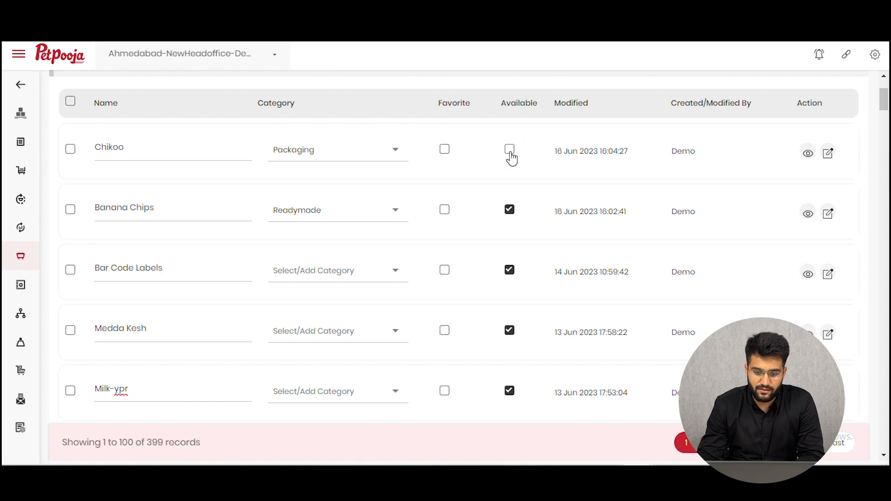
scroll(511, 158, "up", 3)
left_click(523, 183)
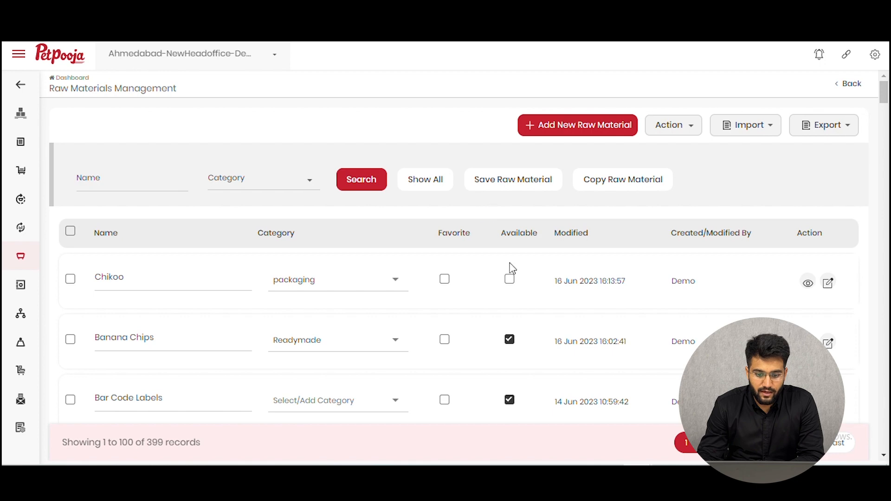
Mark Chikoo as available again, then select all listed raw materials and set their status to Available in bulk
left_click(510, 280)
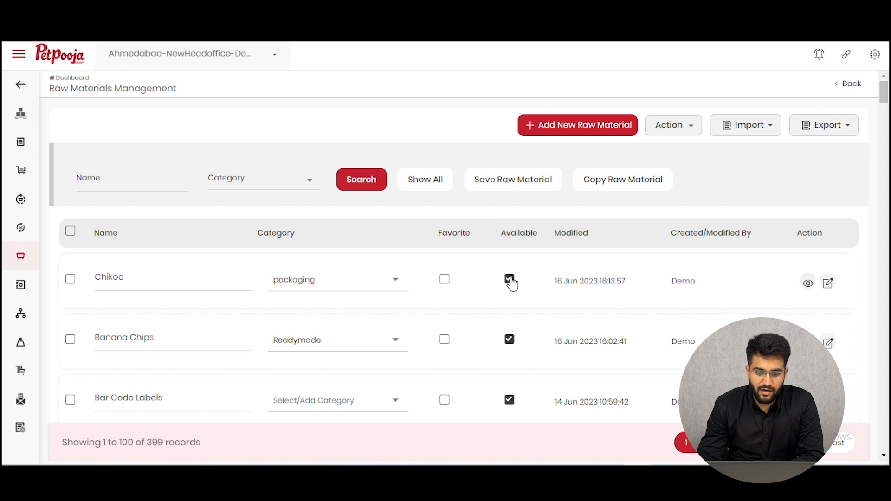
left_click(72, 279)
left_click(71, 339)
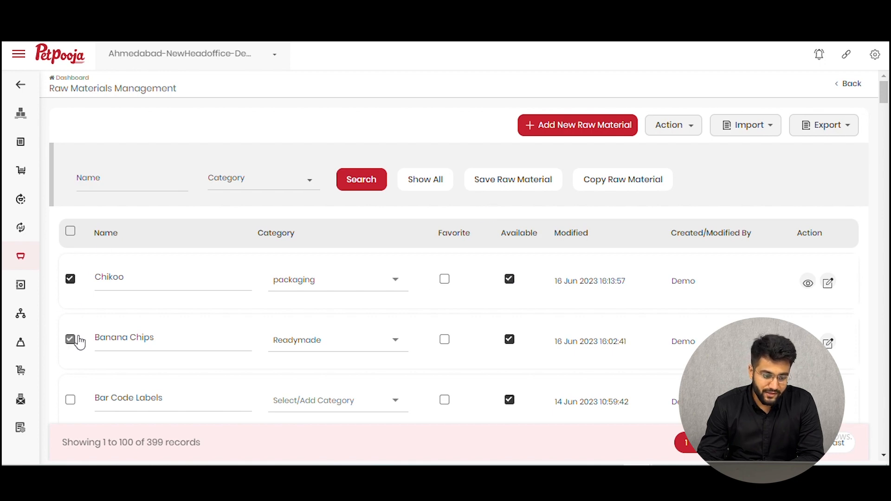
left_click(70, 399)
left_click(70, 231)
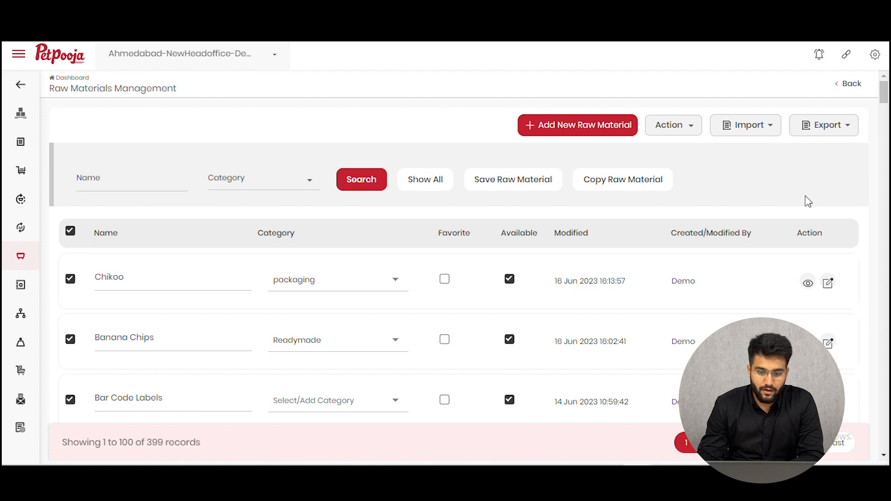
left_click(691, 135)
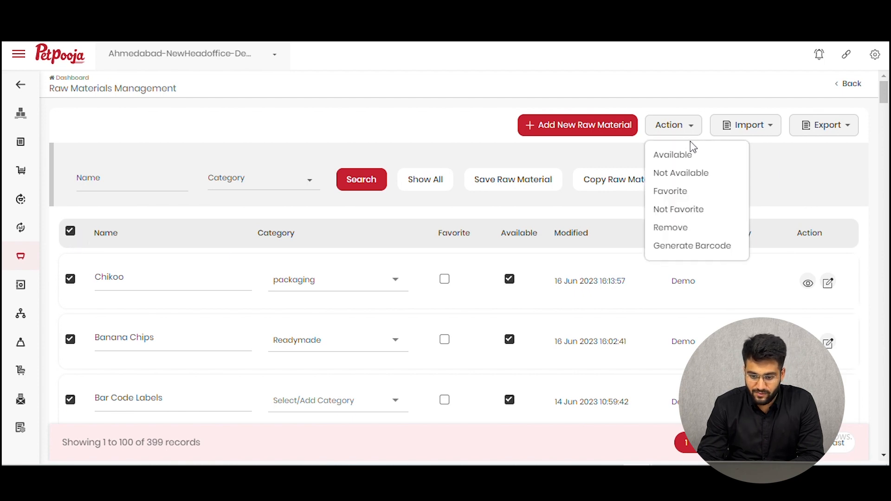
left_click(688, 159)
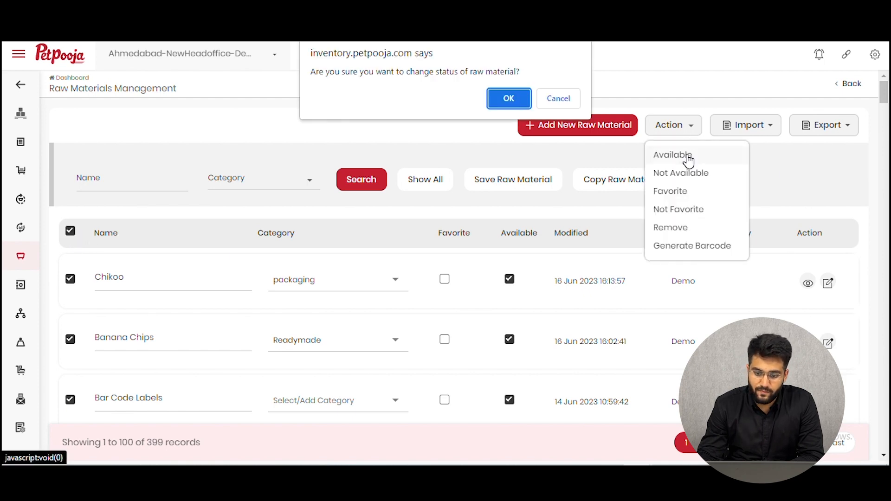
left_click(509, 103)
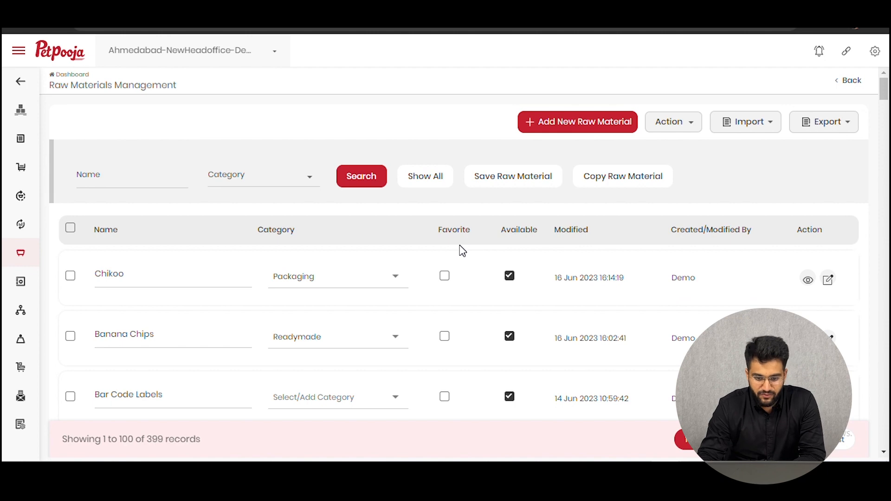
Mark Chikoo, Banana Chips and Bar Code Labels as favorites in the raw materials list
scroll(461, 241, "down", 1)
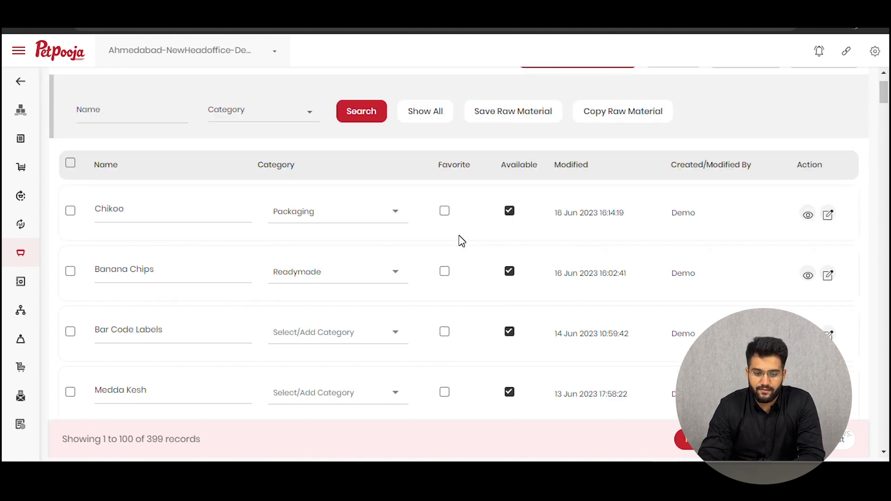
left_click(446, 214)
left_click(448, 272)
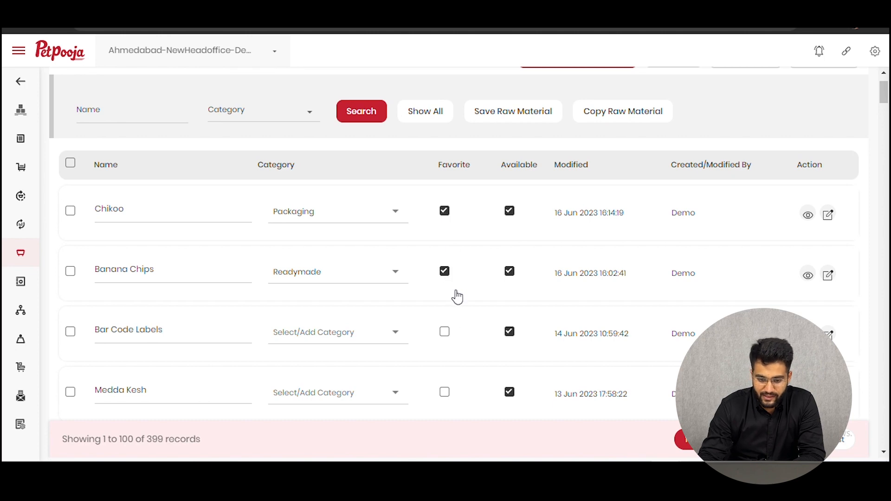
left_click(446, 333)
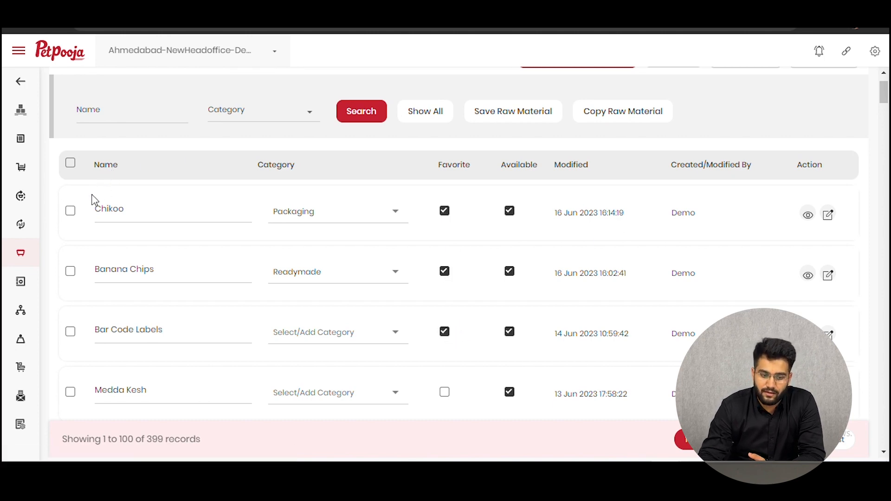
Select all listed raw materials and set them as Favorite with the bulk action
left_click(72, 213)
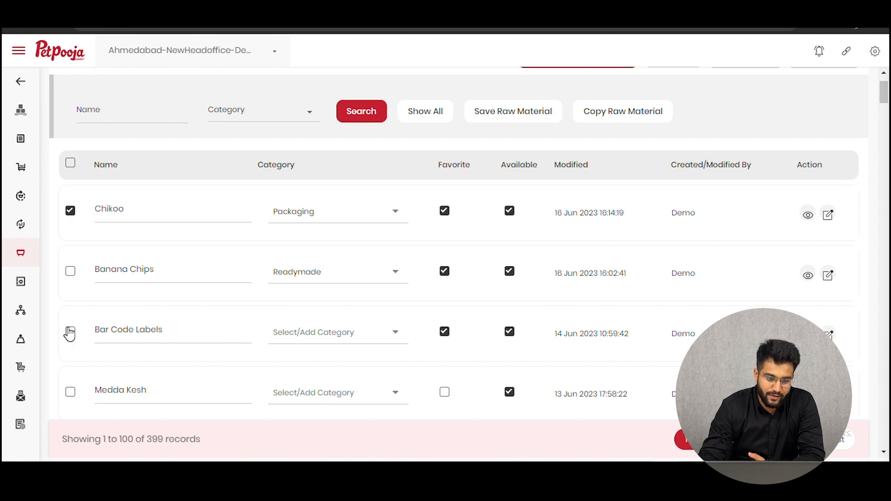
left_click(71, 165)
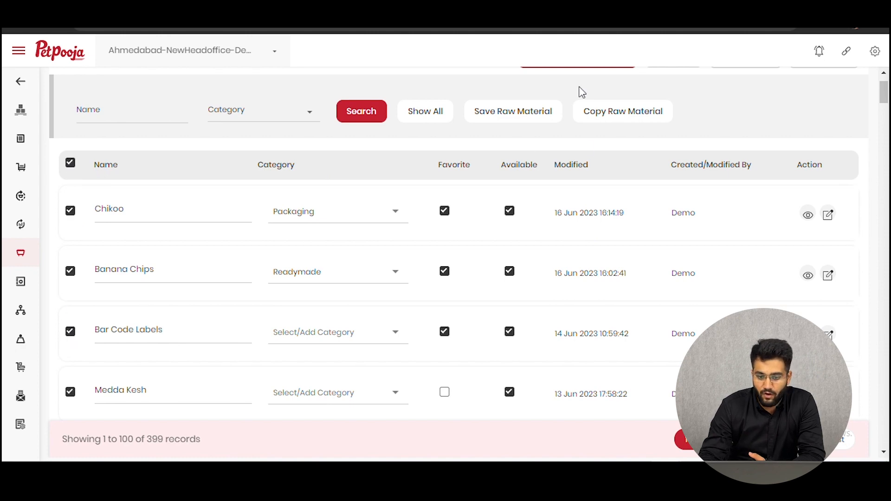
scroll(582, 95, "up", 2)
left_click(669, 123)
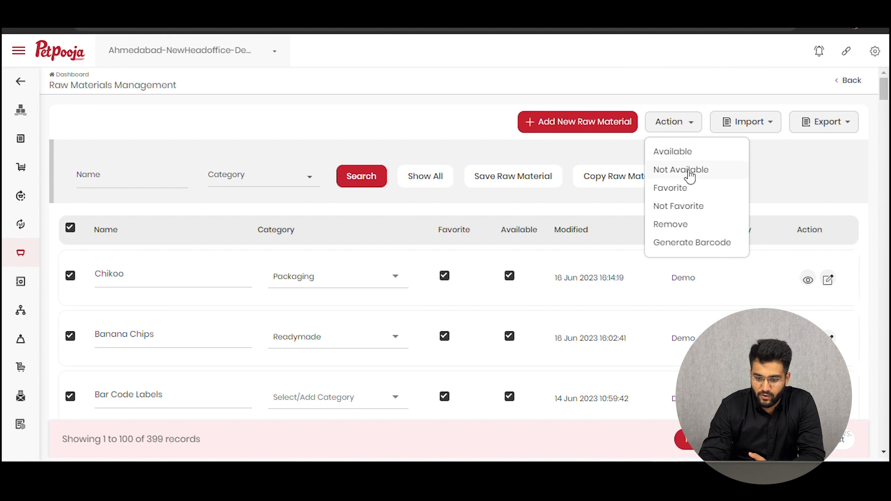
left_click(680, 193)
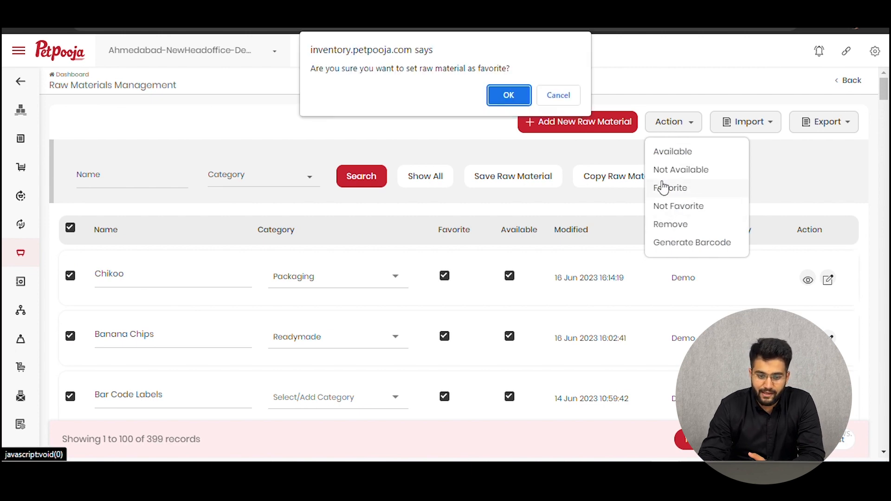
left_click(513, 98)
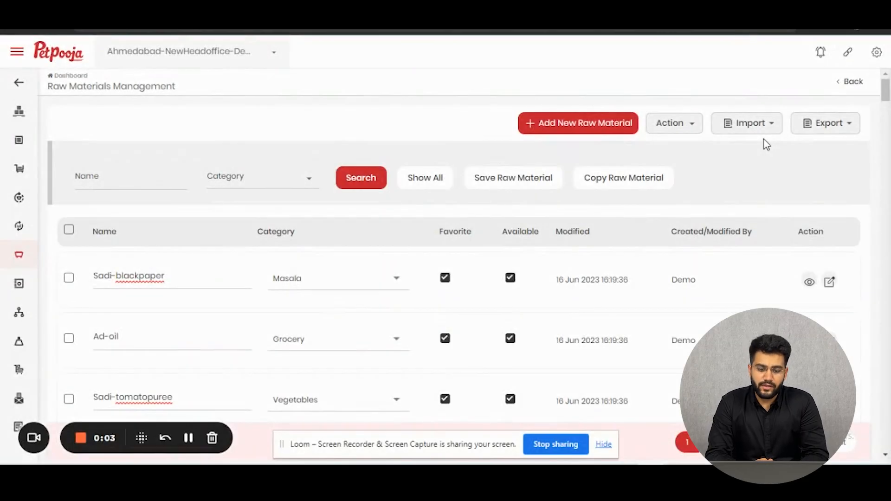
Select Sadi-blackpaper, Ad-oil and Sadi-tomatopuree and remove them from the raw materials list
scroll(325, 260, "down", 4)
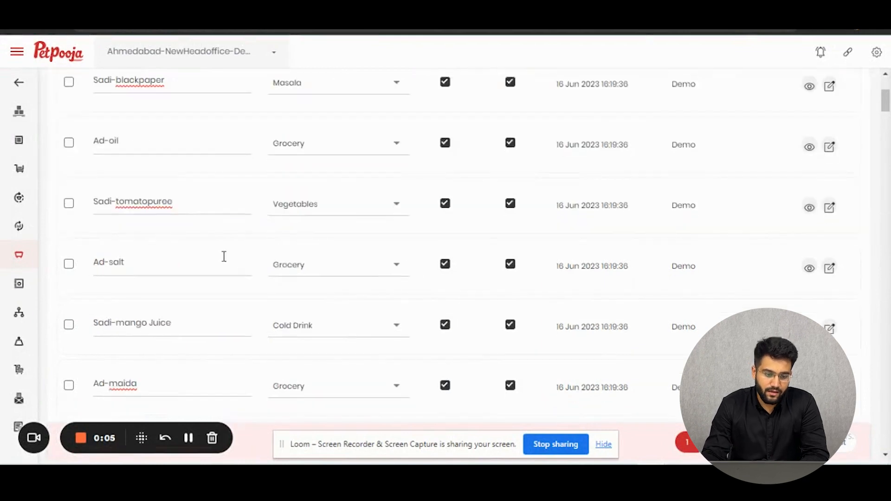
scroll(70, 149, "up", 1)
left_click(69, 147)
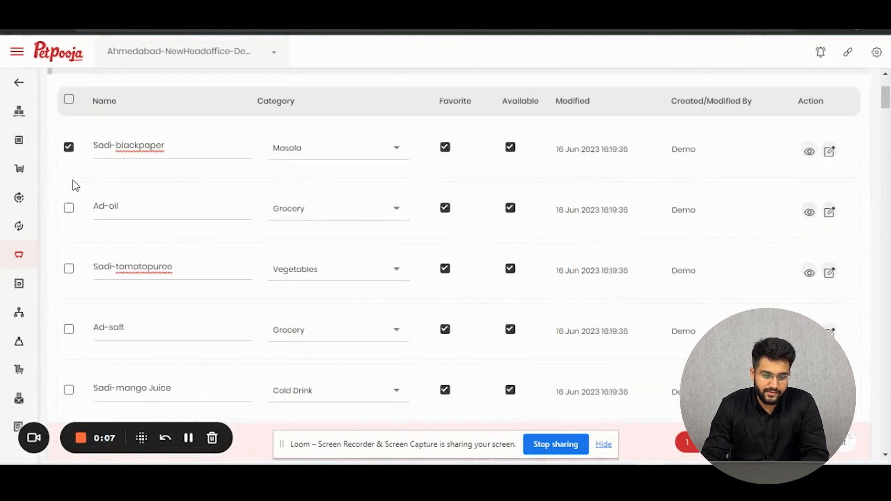
left_click(68, 208)
left_click(69, 269)
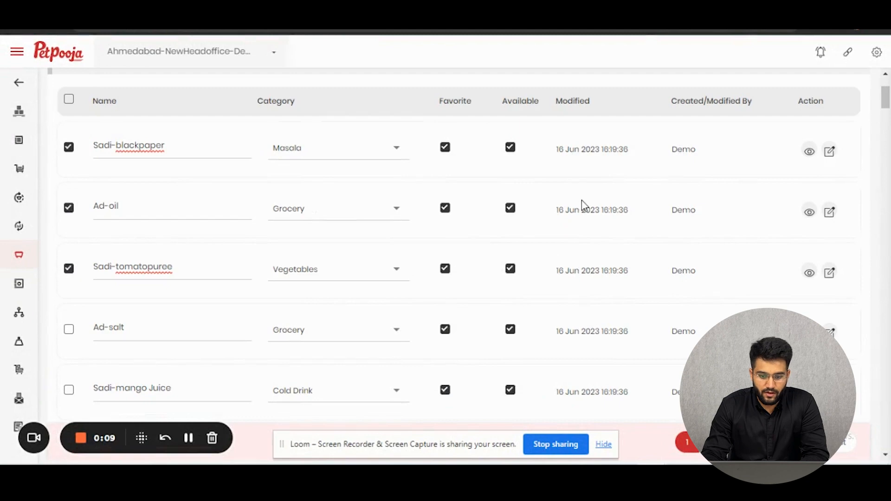
scroll(581, 200, "up", 3)
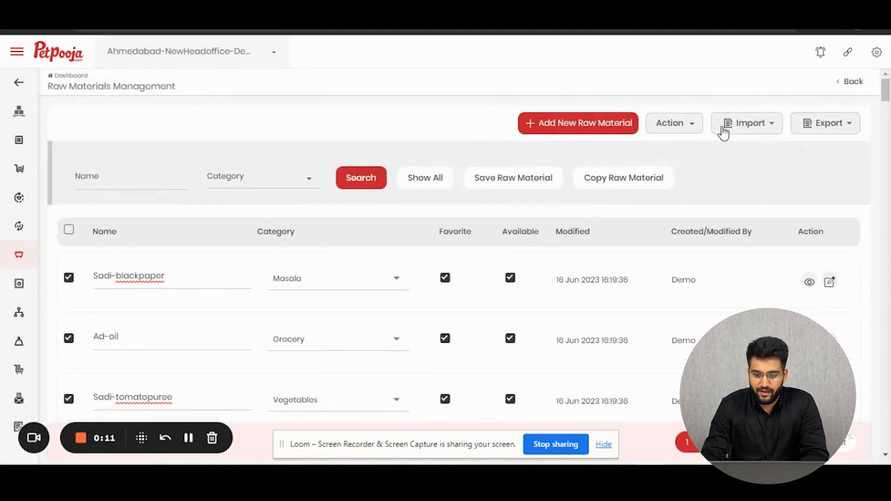
left_click(701, 128)
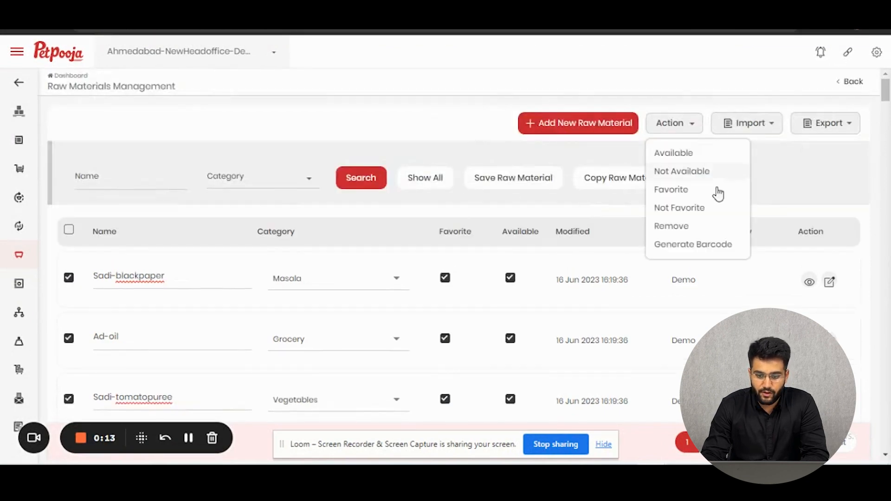
left_click(719, 232)
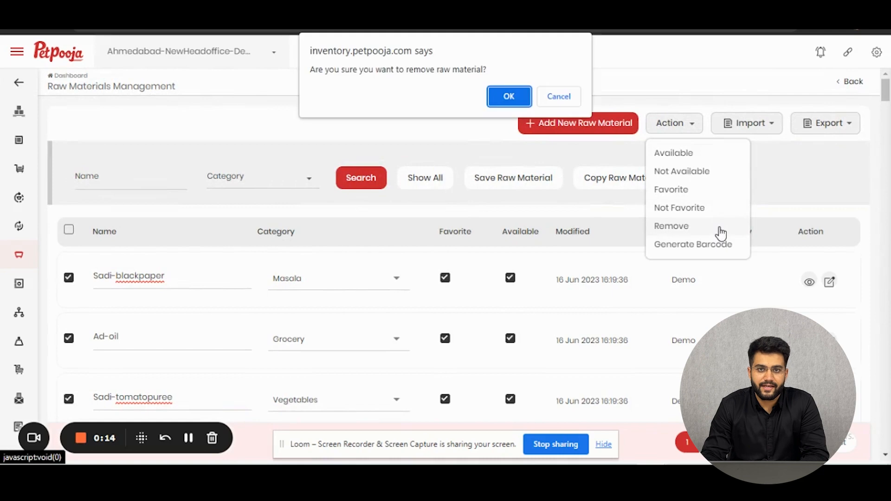
left_click(511, 102)
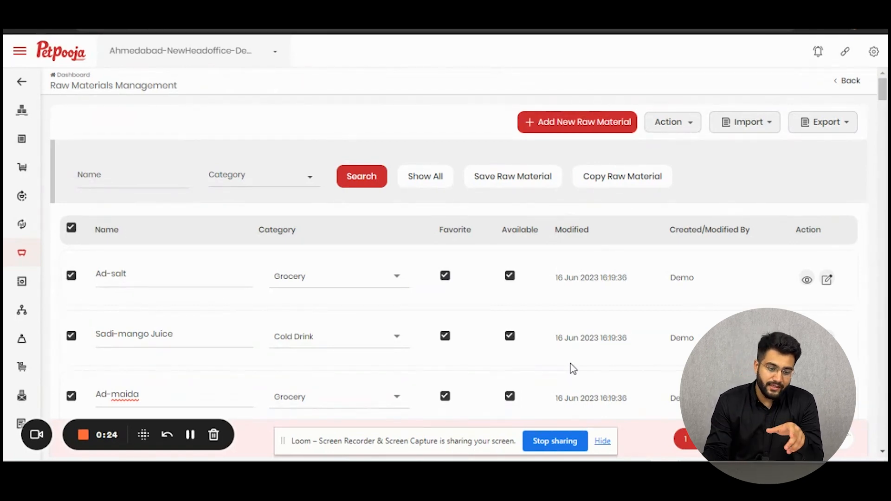
Generate barcodes for all the selected raw materials on the page
scroll(199, 318, "down", 3)
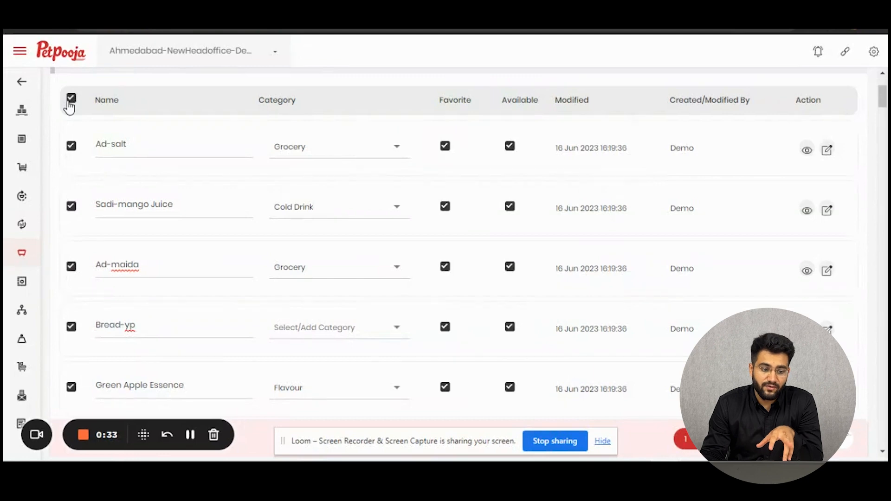
scroll(181, 151, "up", 3)
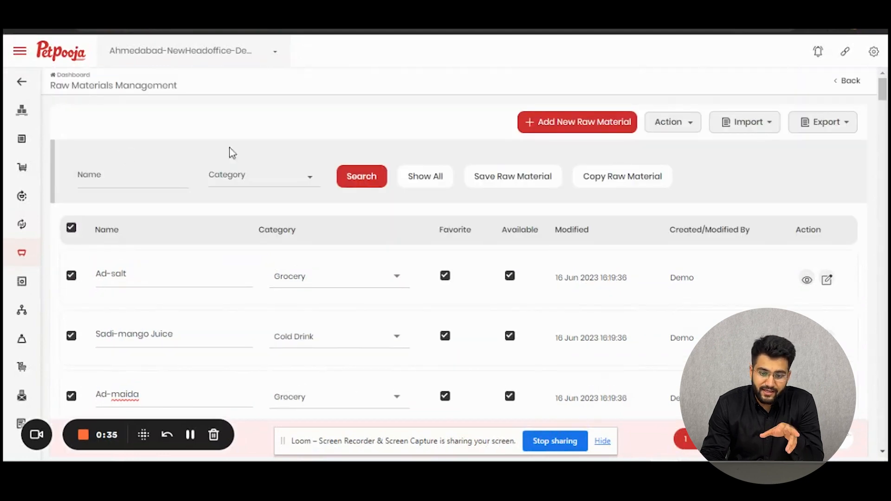
left_click(687, 124)
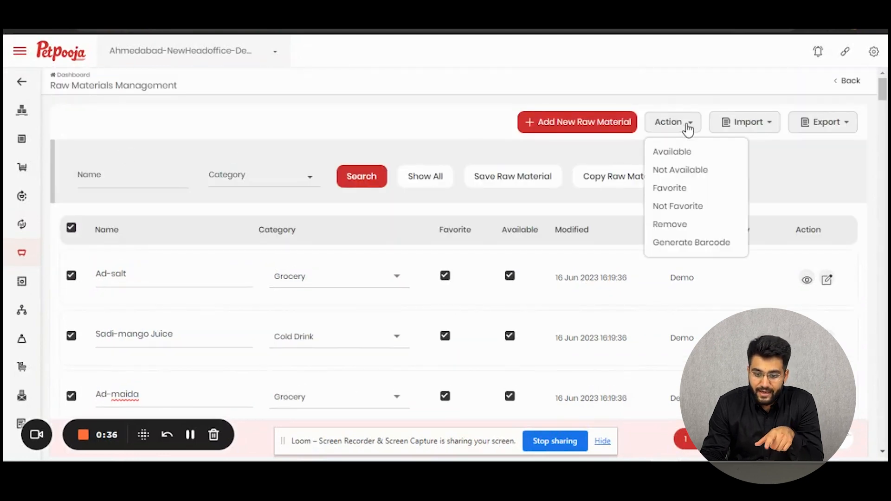
left_click(699, 242)
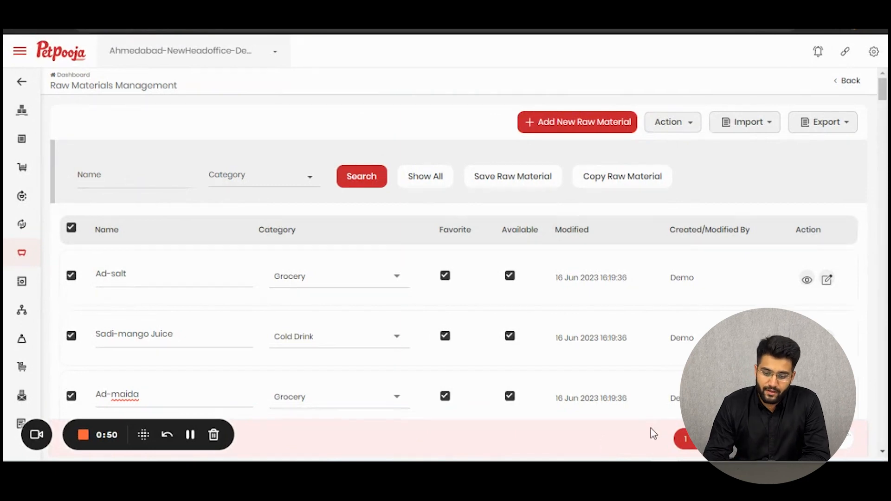
Export all raw materials and save the RawMaterial_Report file to the Desktop
left_click(805, 134)
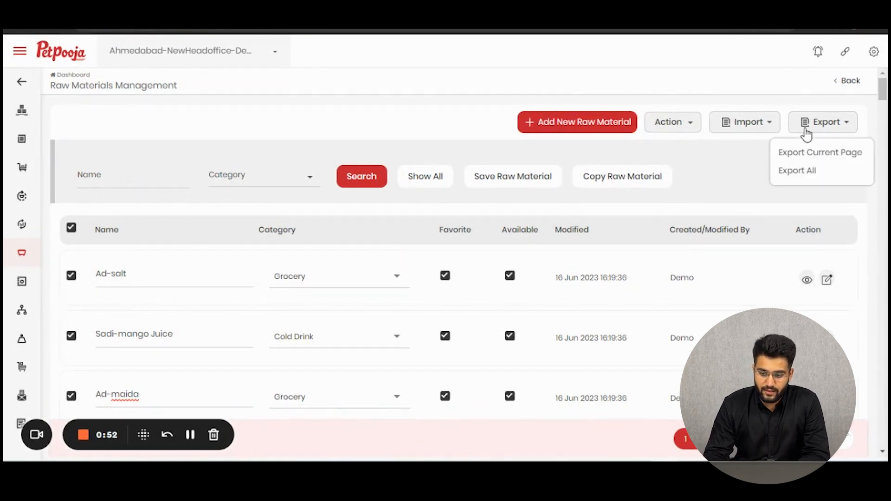
left_click(783, 172)
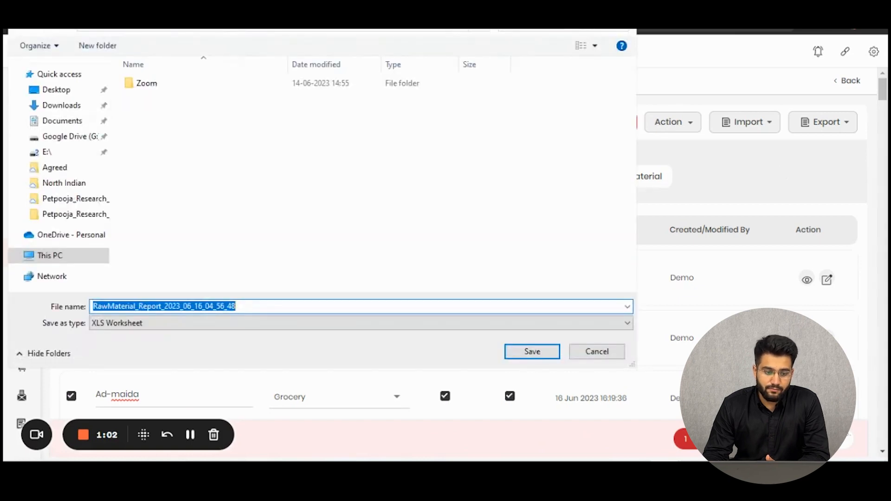
left_click(46, 89)
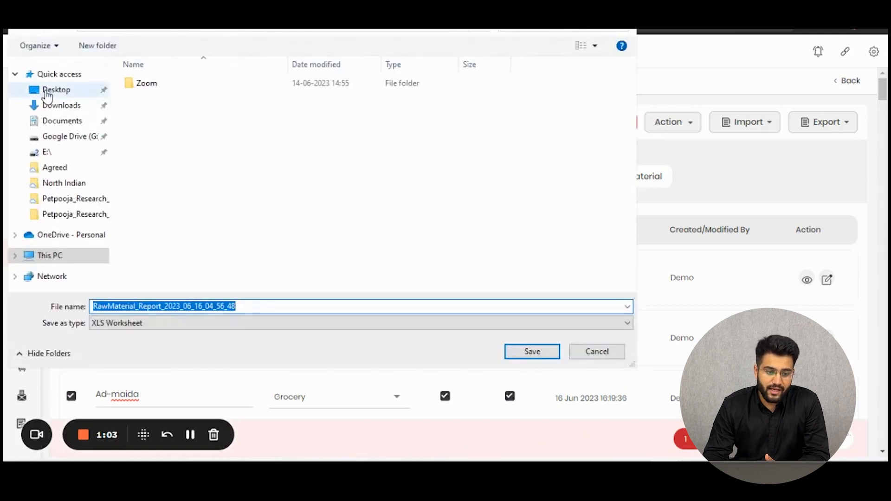
left_click(509, 354)
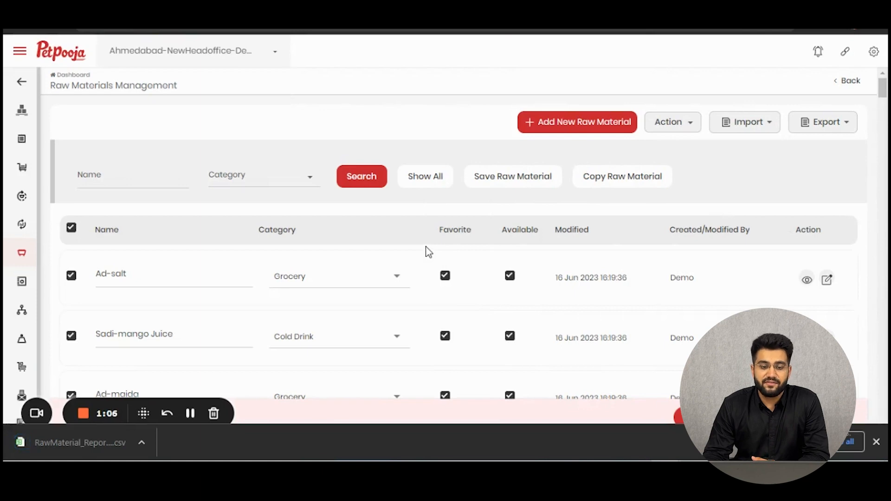
Open the exported RawMaterial_Report CSV in the spreadsheet program and examine its column headings and raw material rows
left_click(119, 447)
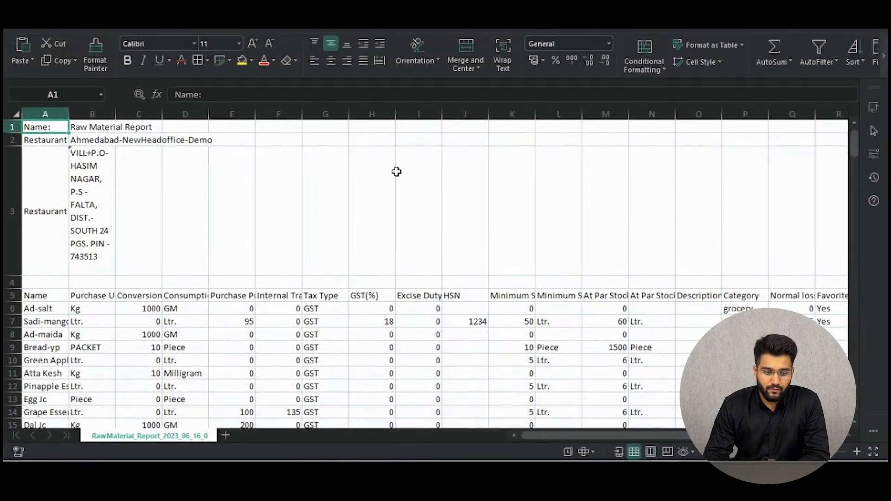
scroll(115, 209, "down", 2)
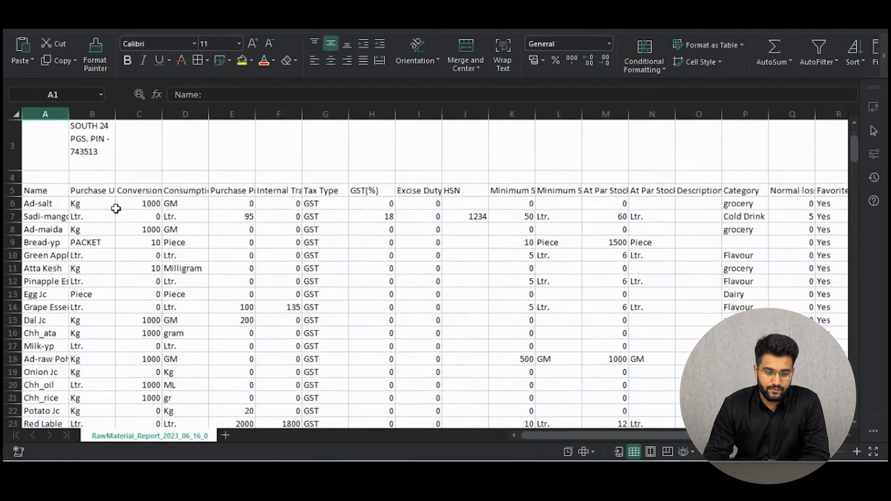
scroll(116, 208, "down", 2)
scroll(116, 206, "down", 4)
scroll(102, 232, "up", 5)
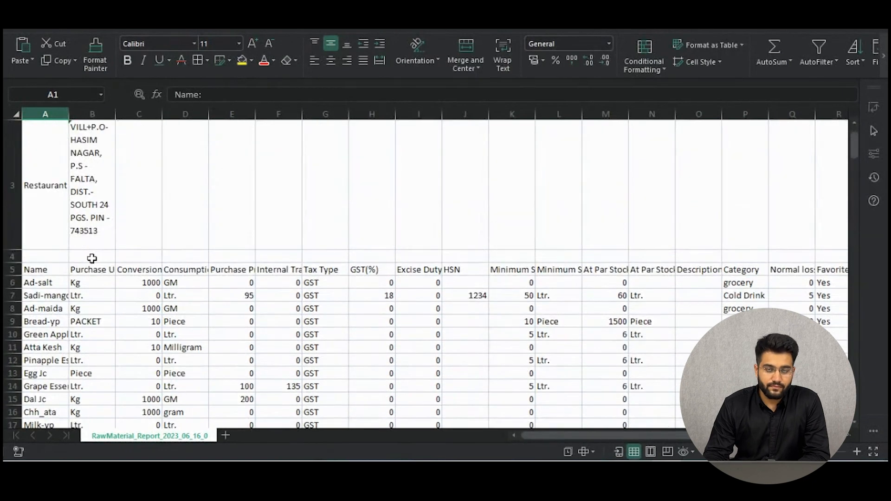
left_click(62, 270)
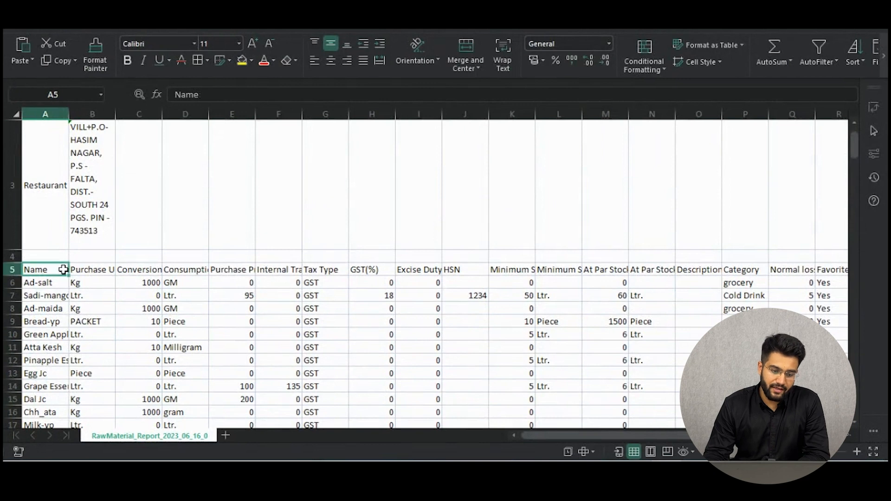
left_click(106, 270)
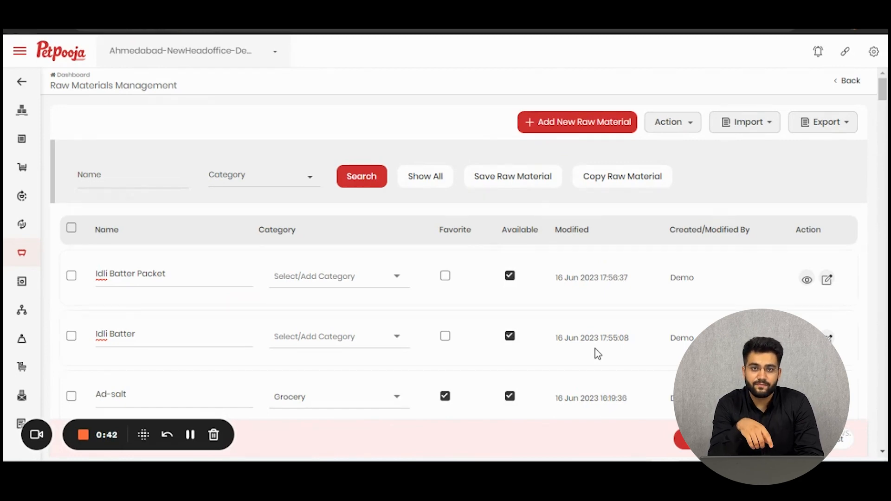
Copy the raw materials Idli Batter and Ad-salt to the Ahmedabad-Central kitchen-Demo, Chennai-Petpooja-Demo and Delhi-Petpooja-Demo outlets
scroll(74, 265, "down", 3)
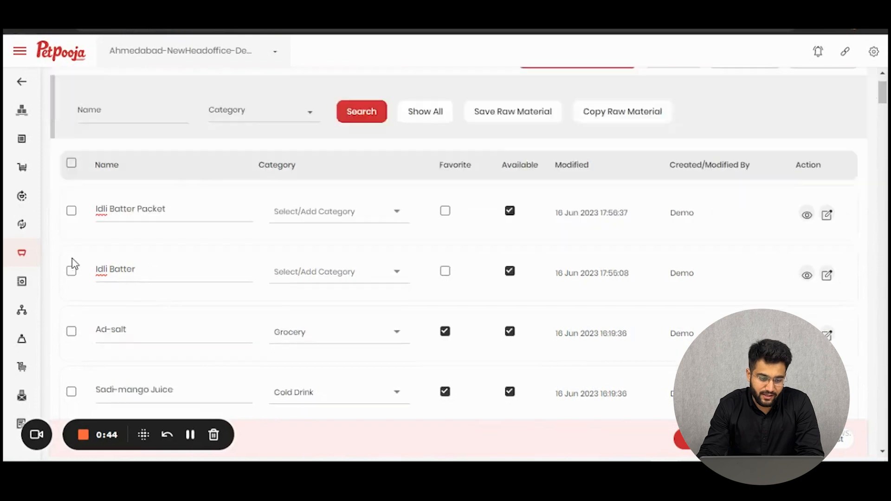
left_click(72, 267)
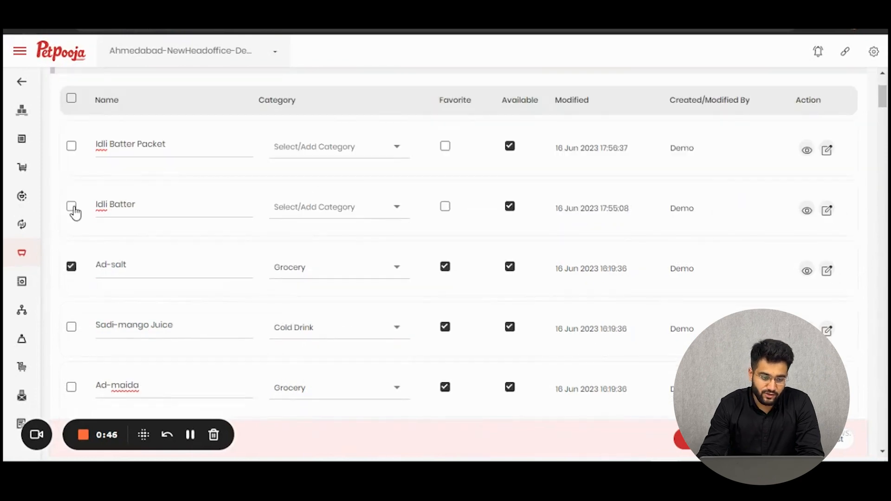
left_click(71, 206)
scroll(501, 283, "up", 3)
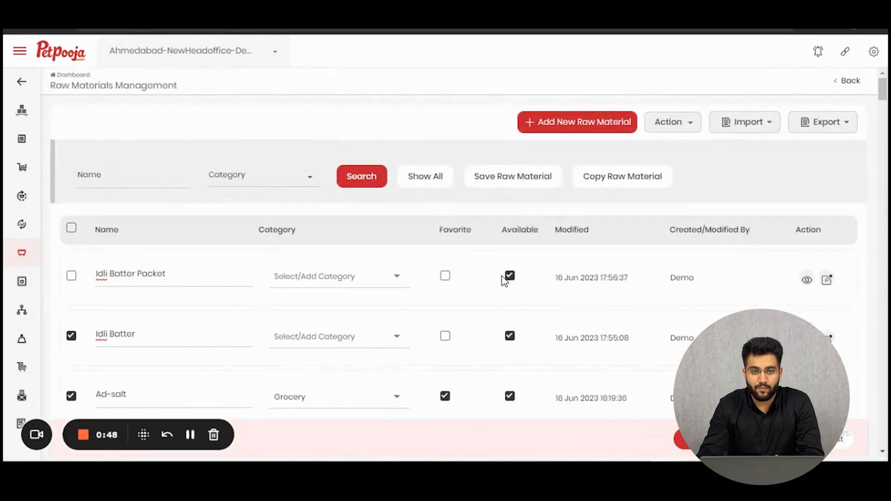
left_click(632, 180)
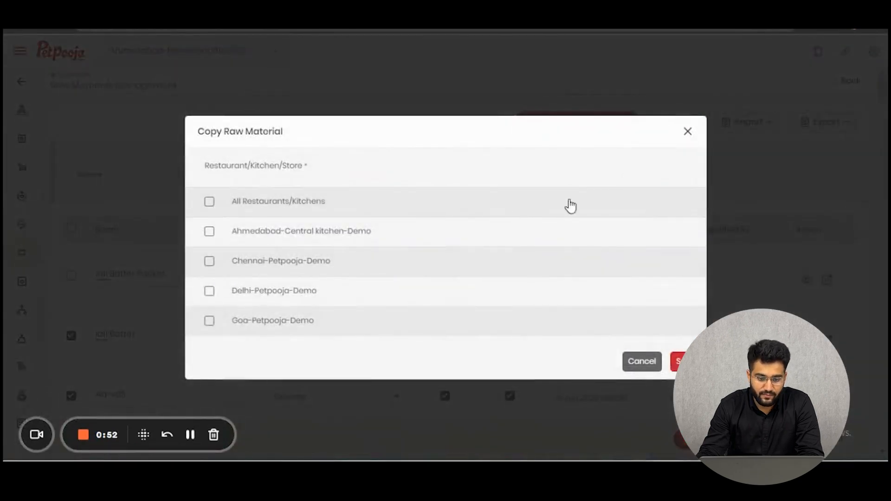
left_click(209, 202)
left_click(210, 204)
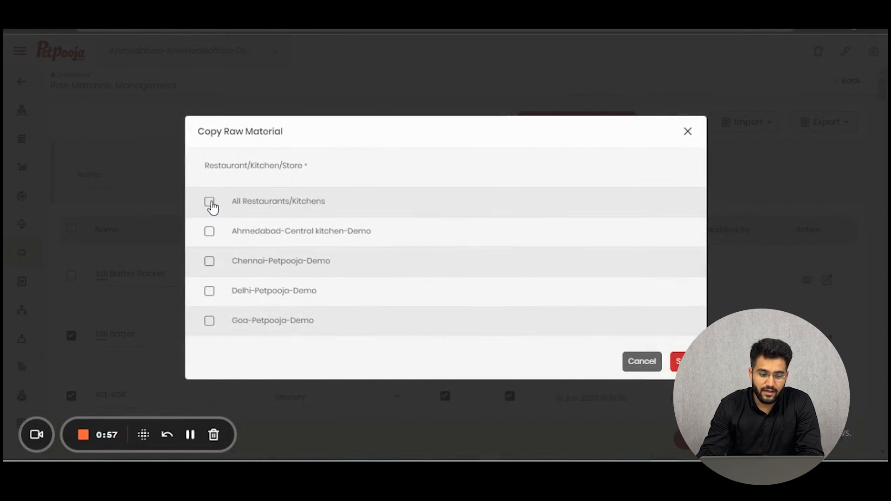
left_click(210, 233)
left_click(210, 263)
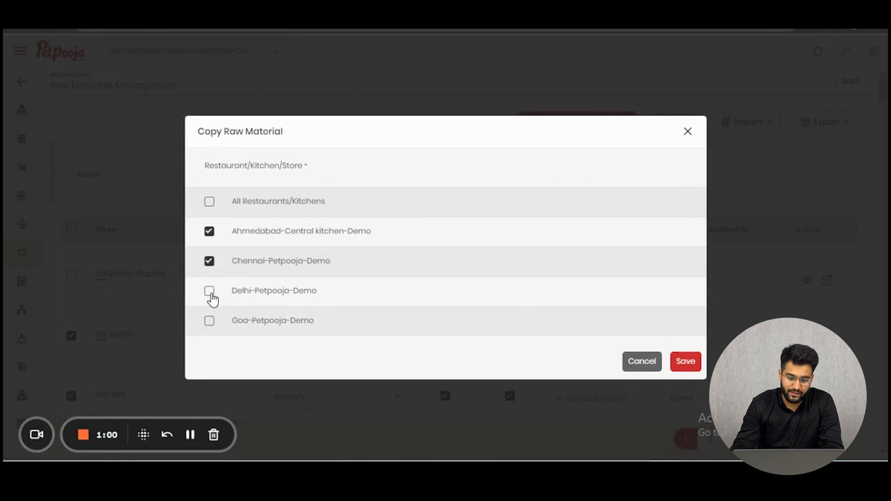
left_click(210, 292)
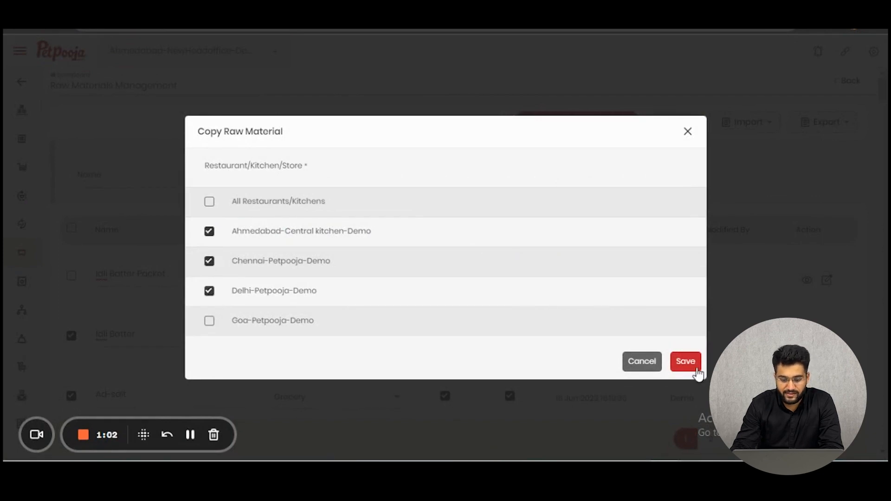
left_click(696, 367)
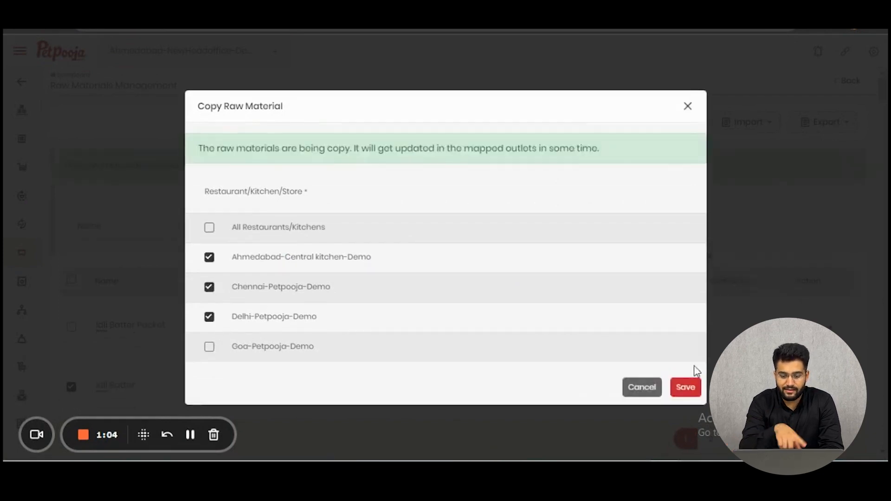